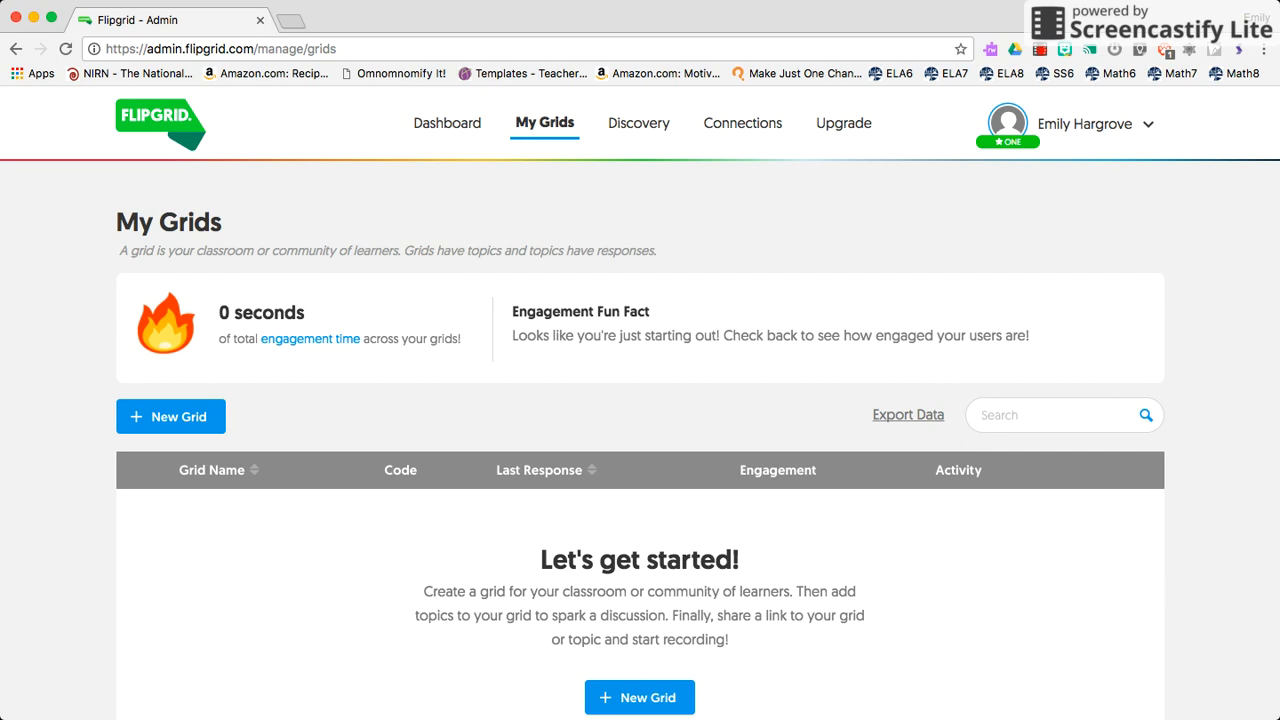
Open the dashboard and look over its engagement figures and grid activity section.
click(469, 132)
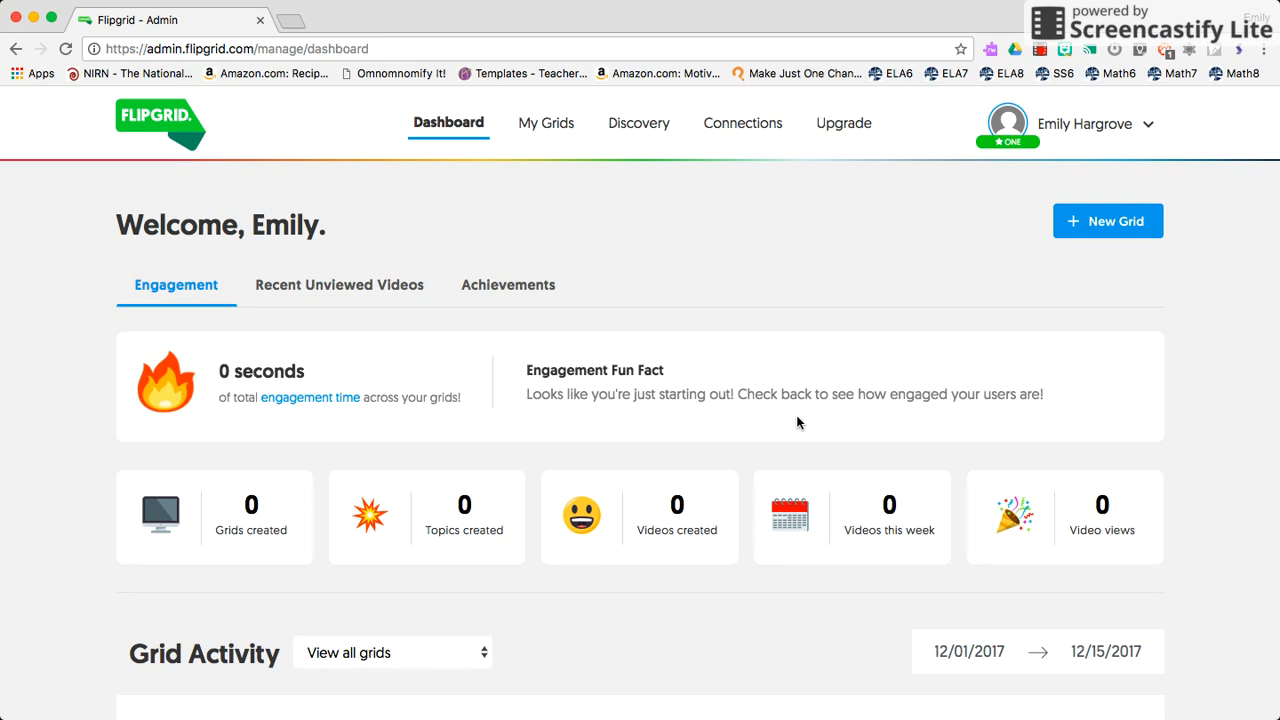
scroll(663, 466, down, 5)
scroll(663, 468, up, 5)
Start a new grid and name it with the teacher's surname in possessive form followed by "Grid".
click(561, 130)
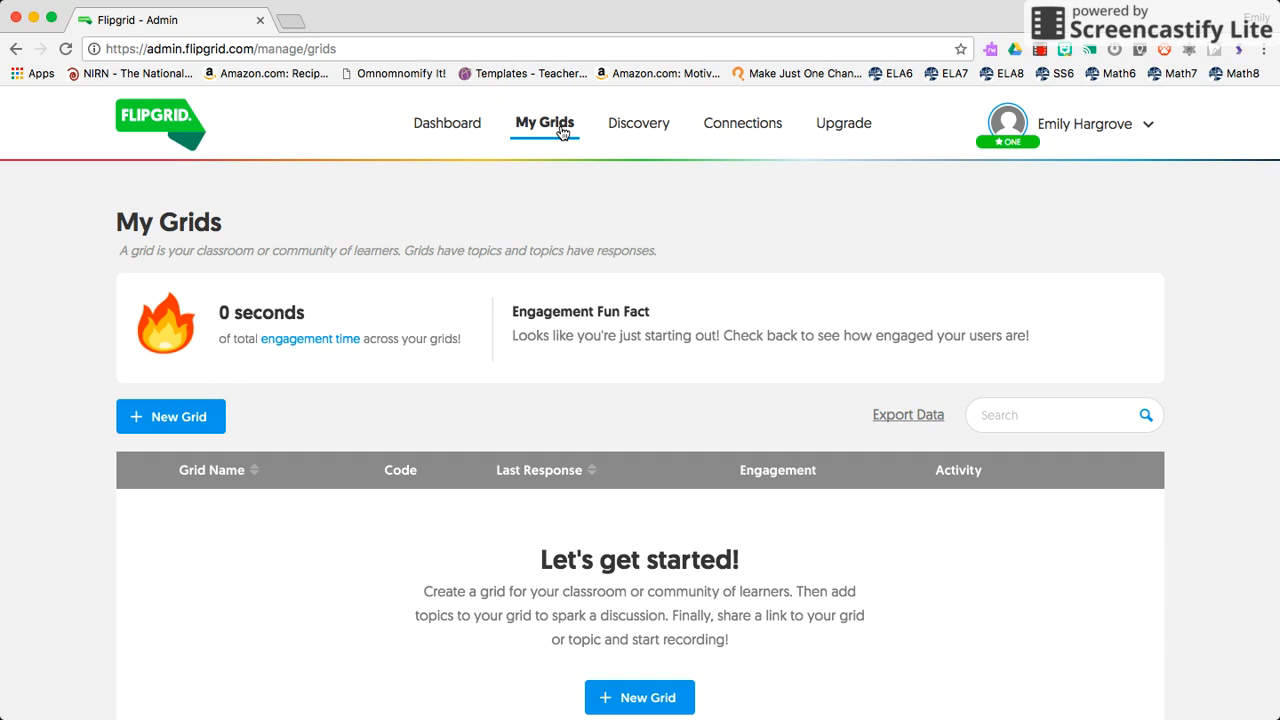
scroll(558, 131, down, 1)
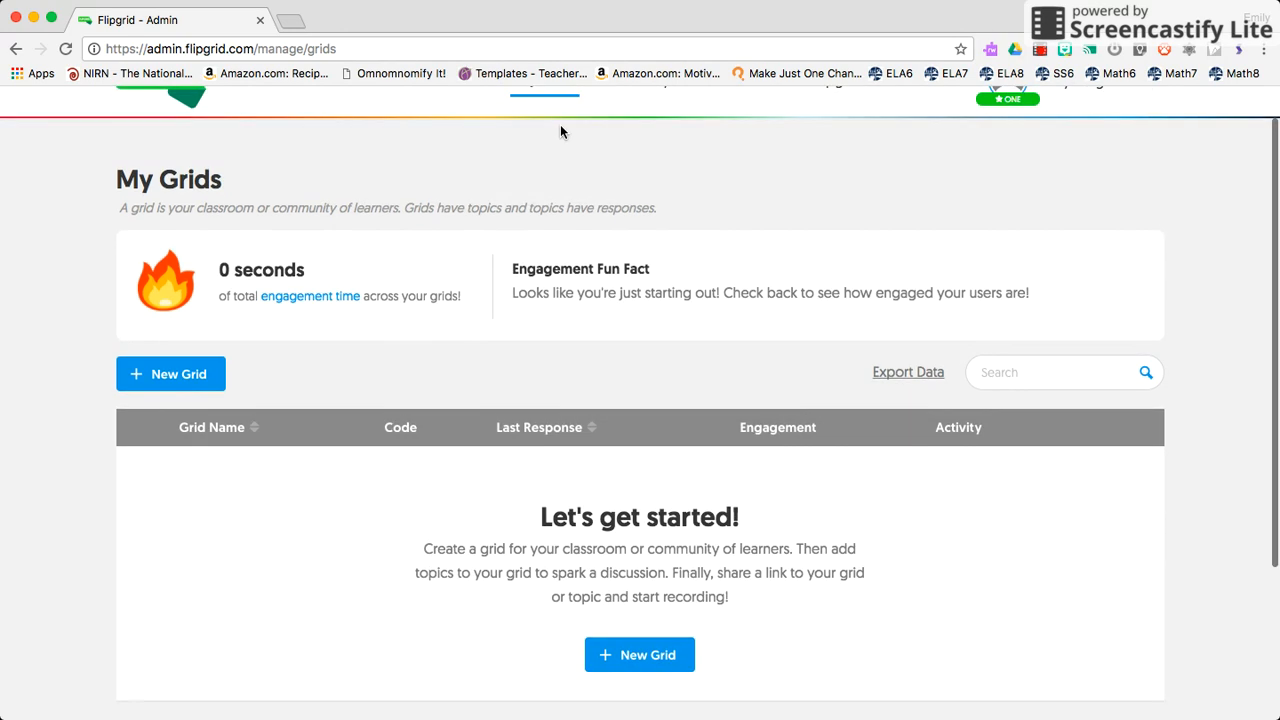
click(631, 656)
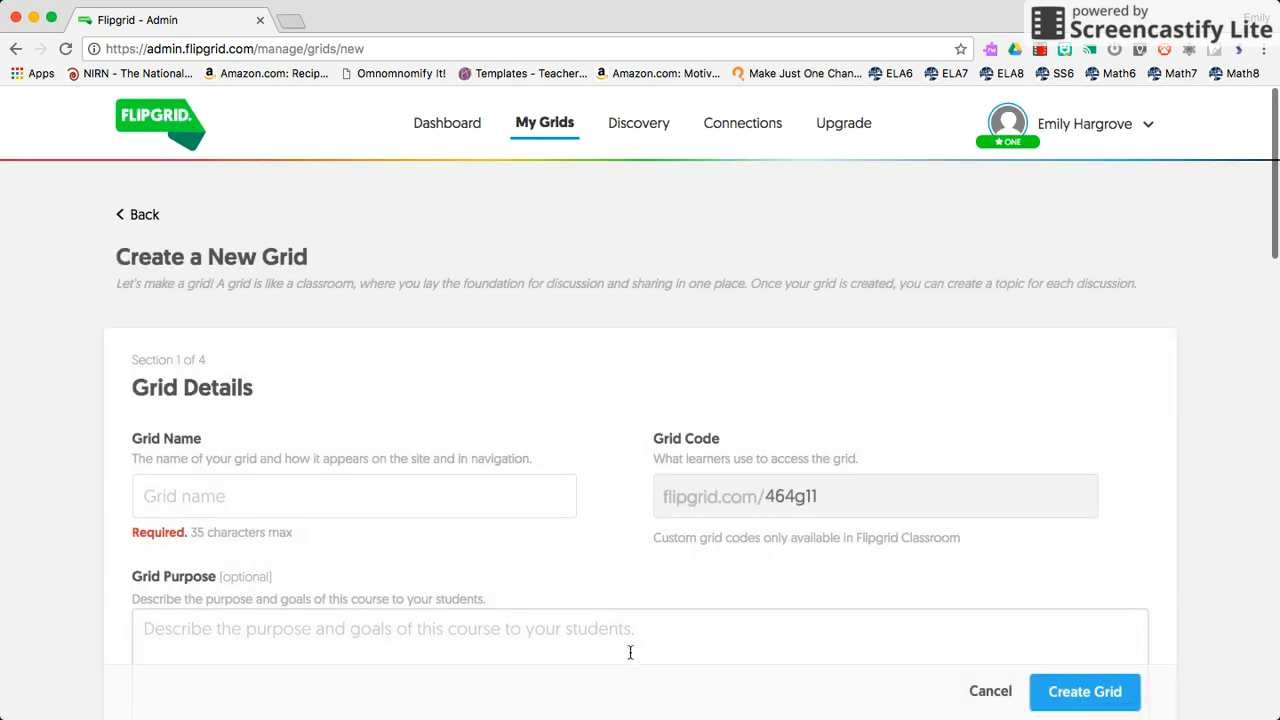
scroll(630, 652, down, 4)
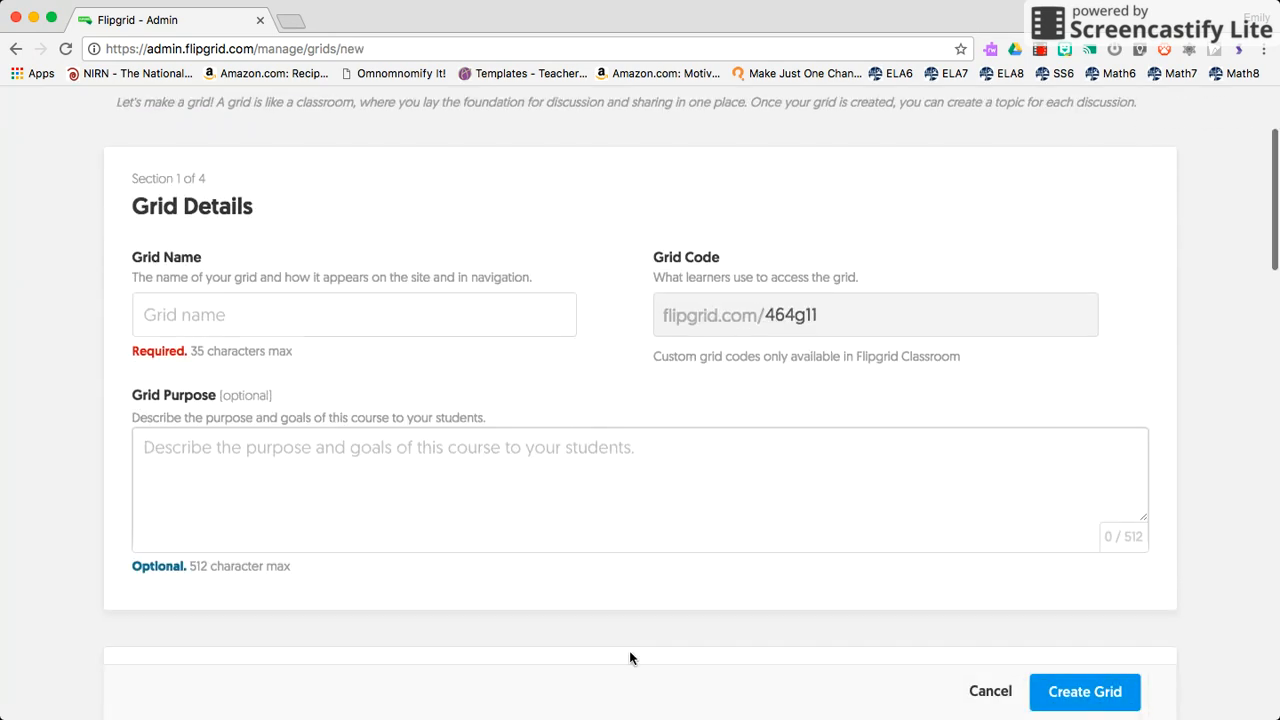
click(321, 326)
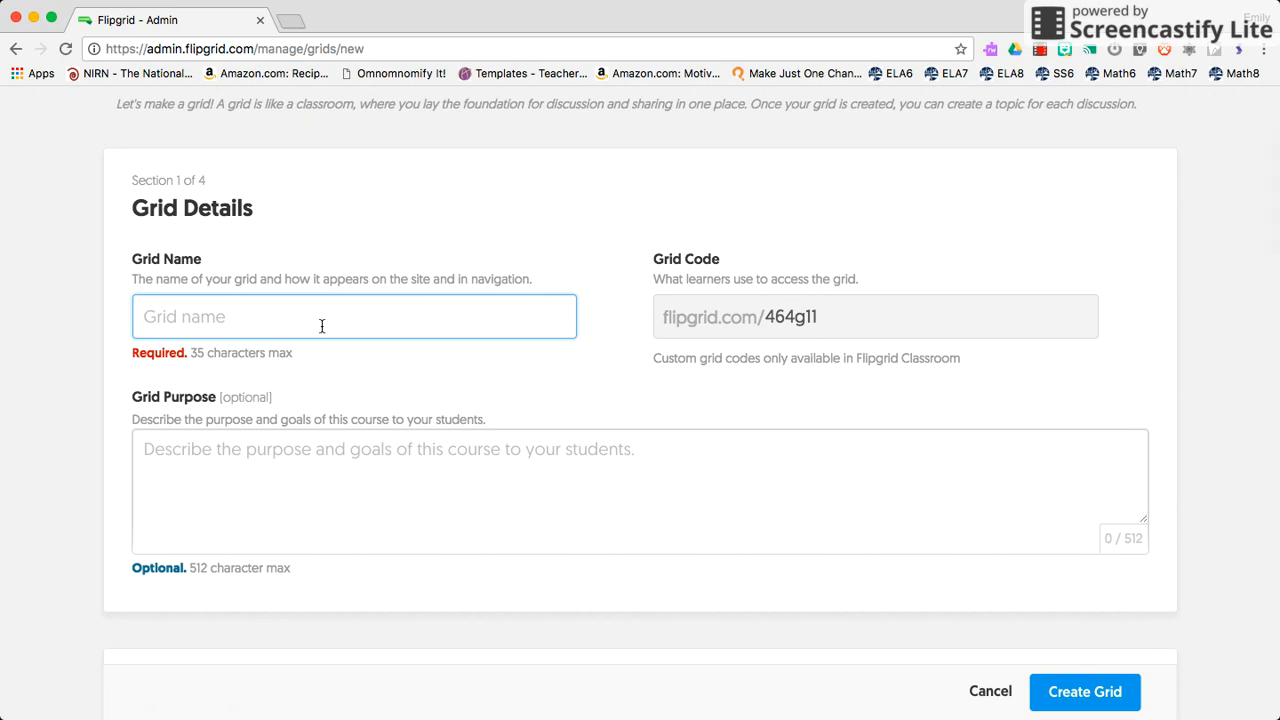
text(Hargrove's Grid)
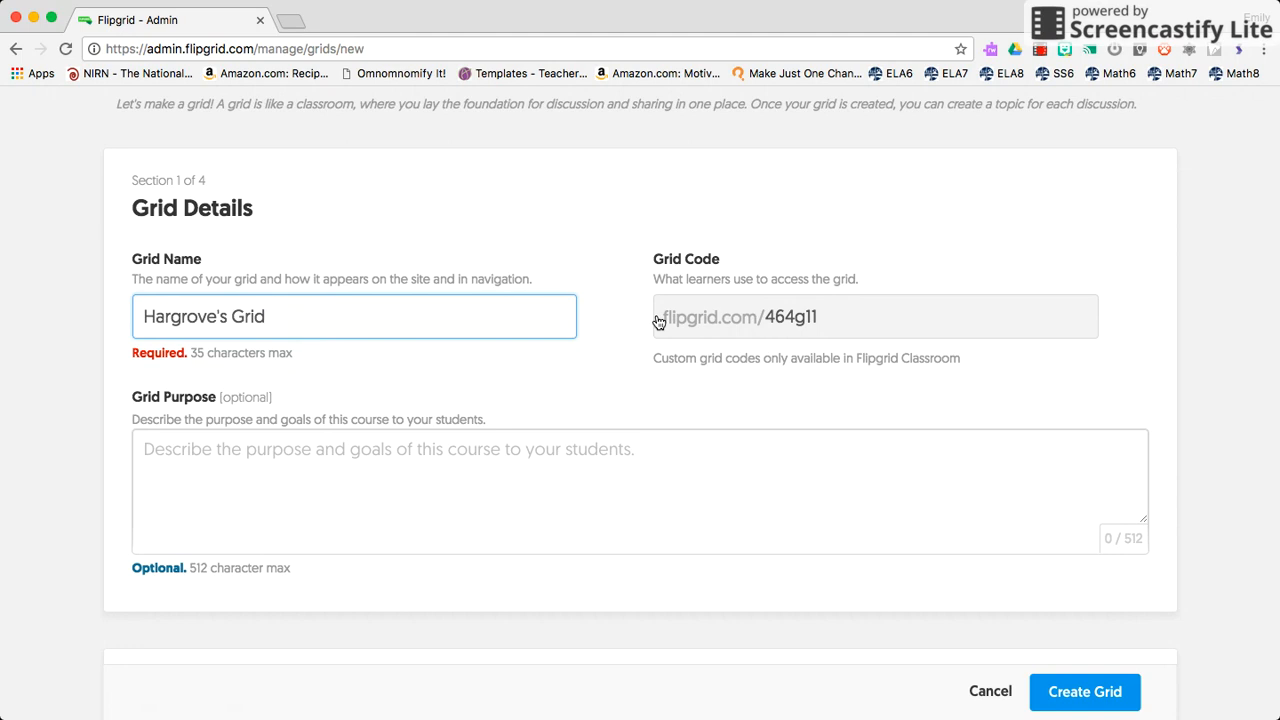
Leave the grid purpose blank and turn off Share Links in the grid's security and privacy settings.
click(572, 490)
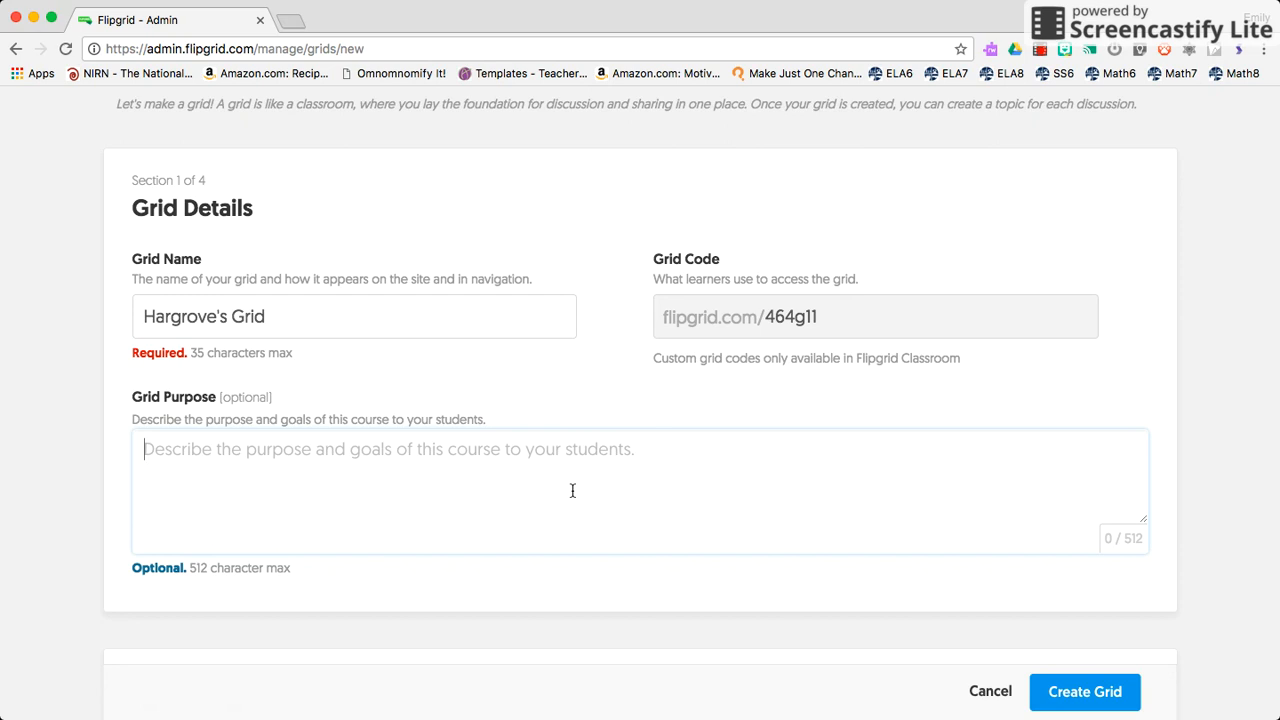
scroll(572, 490, down, 1)
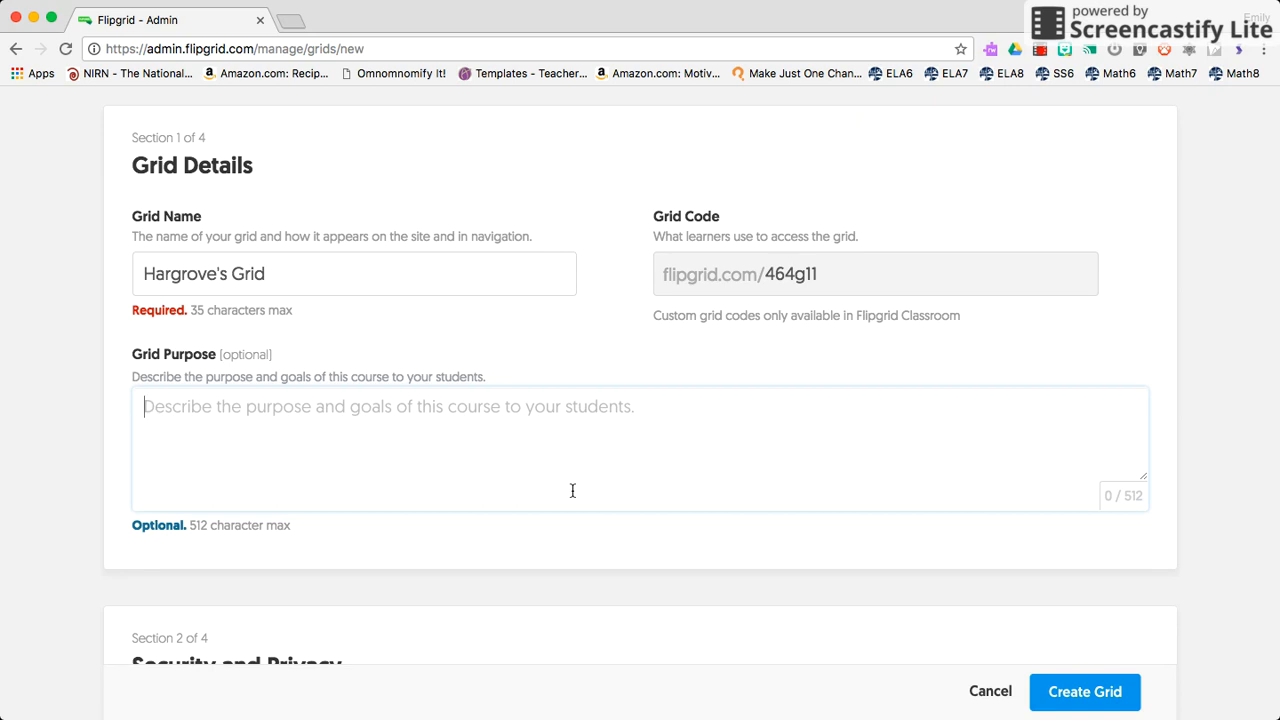
scroll(573, 490, down, 8)
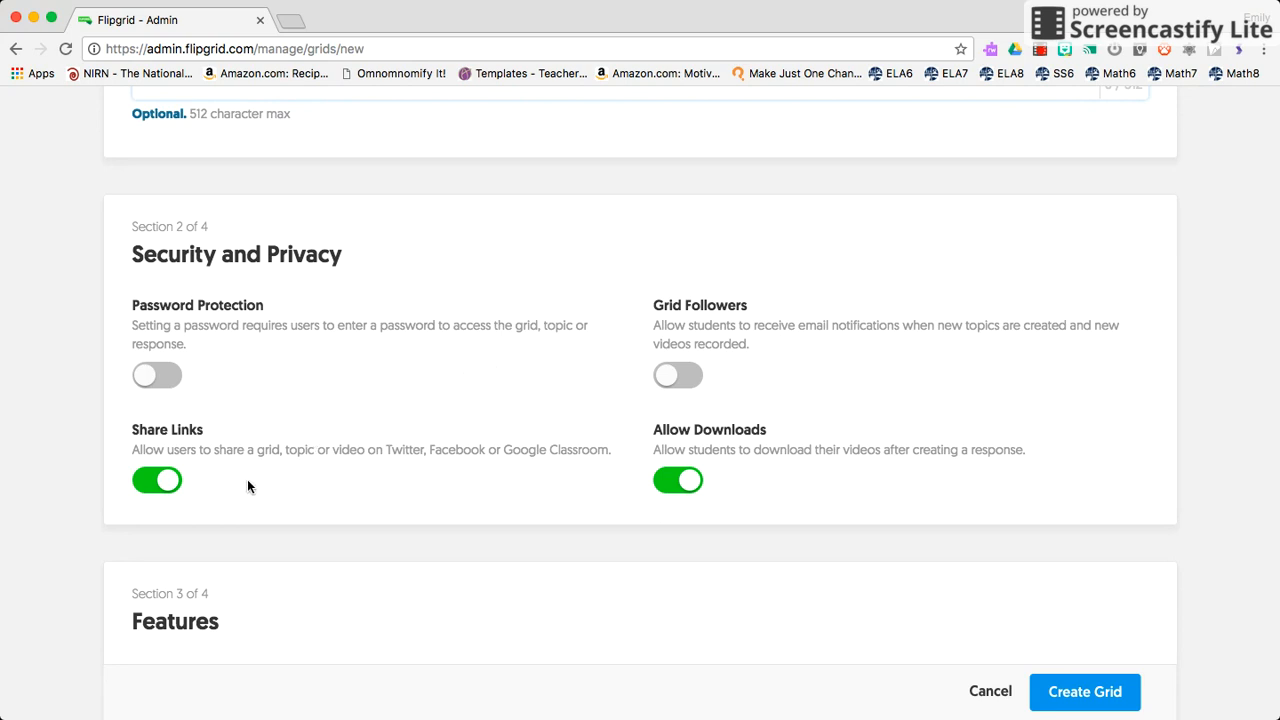
click(169, 487)
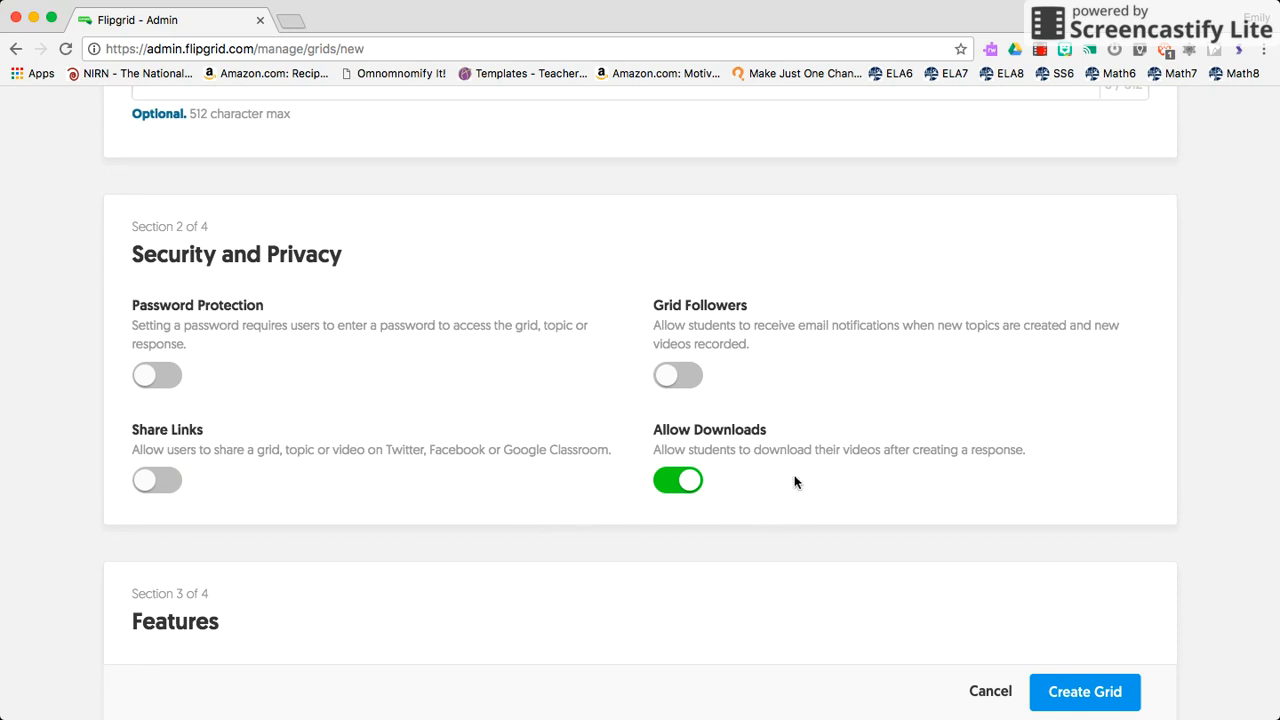
Choose the featured cat-with-glasses picture as the cover image, create the grid and dismiss the topic suggestion.
scroll(797, 478, down, 3)
scroll(797, 480, down, 2)
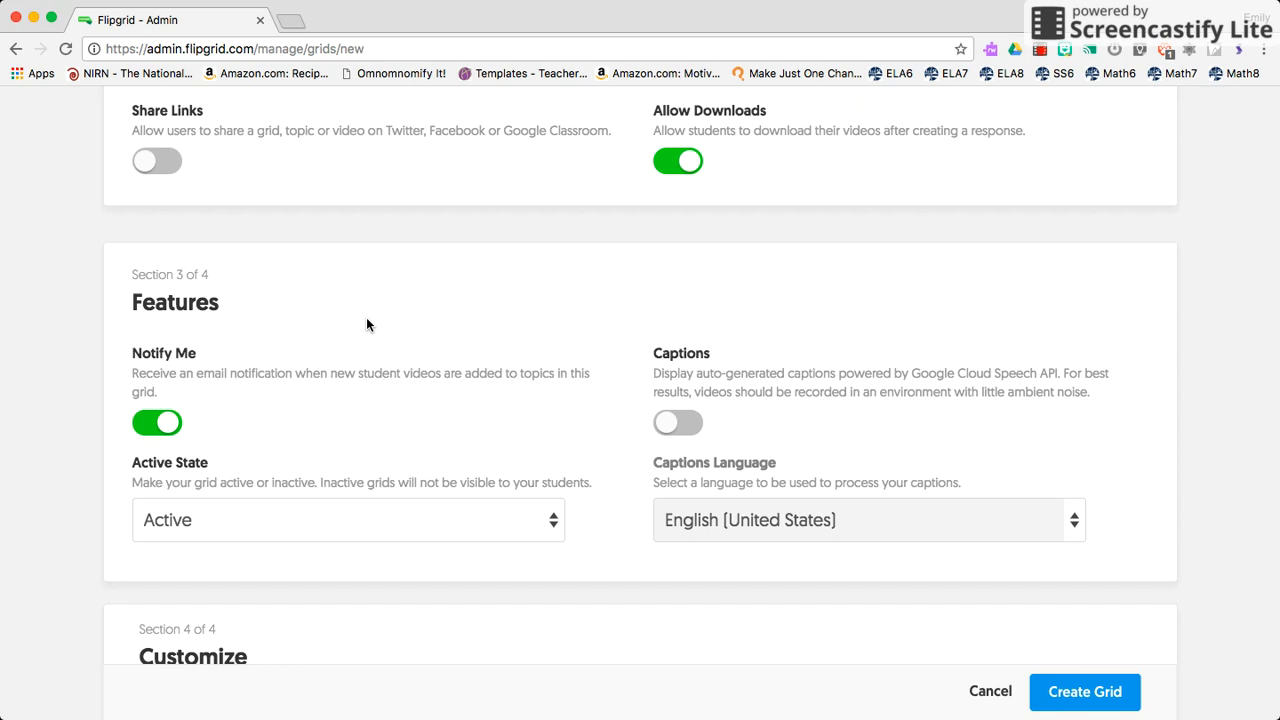
scroll(366, 324, down, 5)
scroll(369, 326, down, 3)
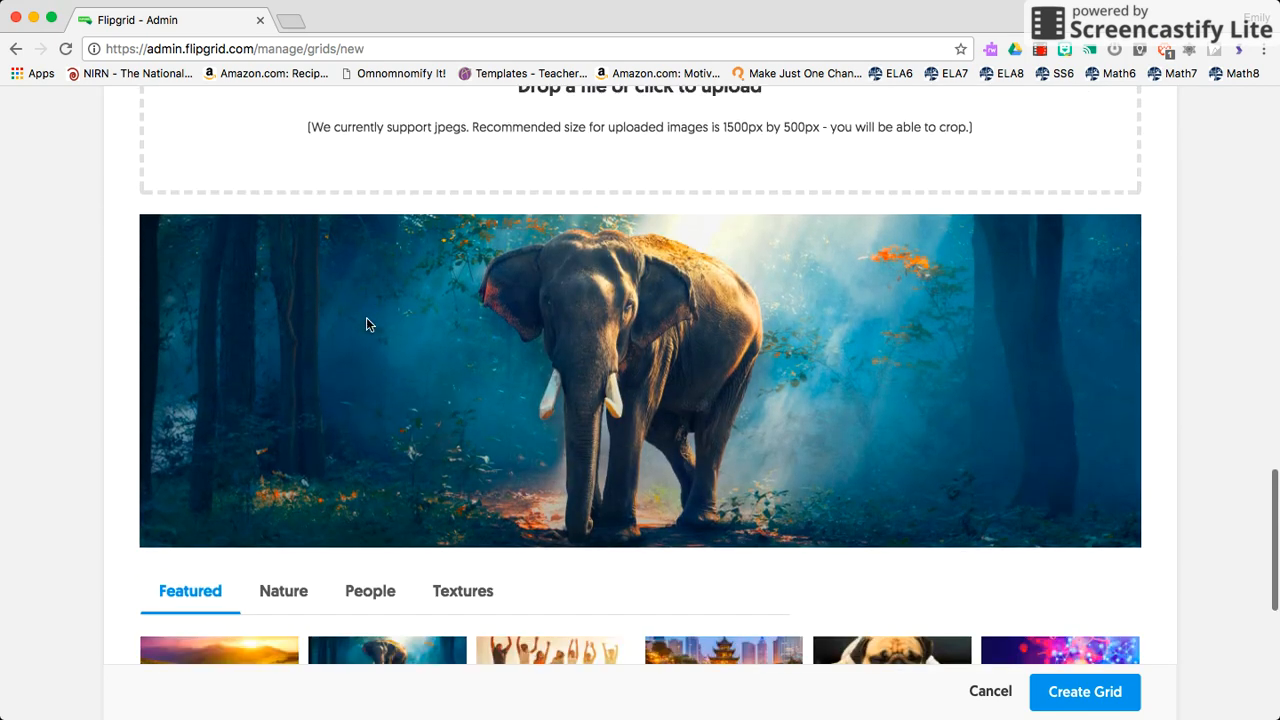
scroll(366, 324, down, 3)
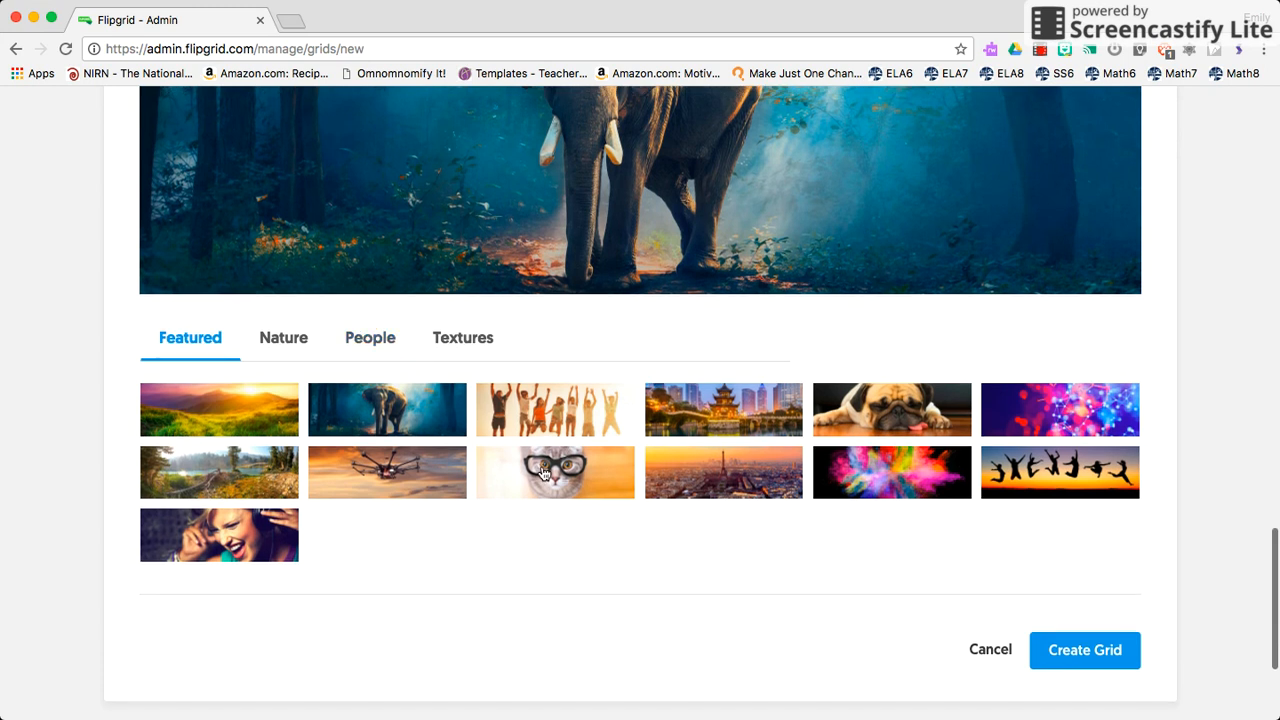
click(541, 473)
scroll(567, 308, up, 2)
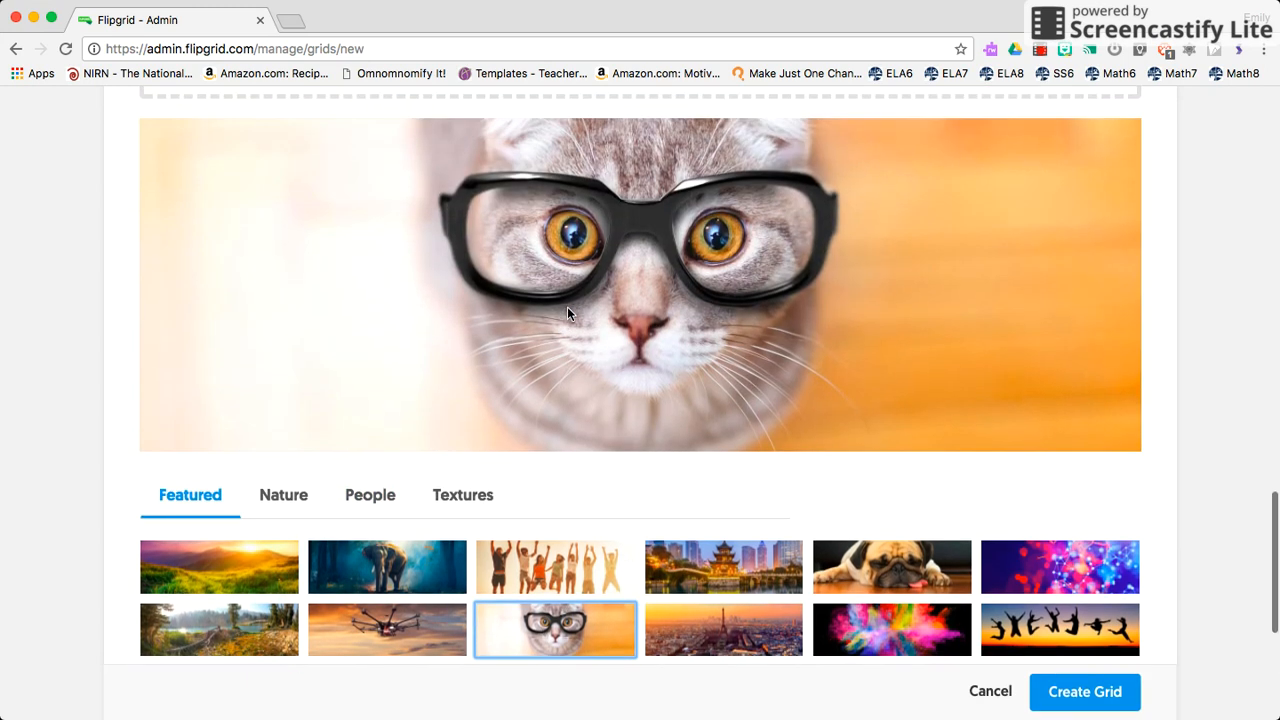
scroll(567, 306, up, 1)
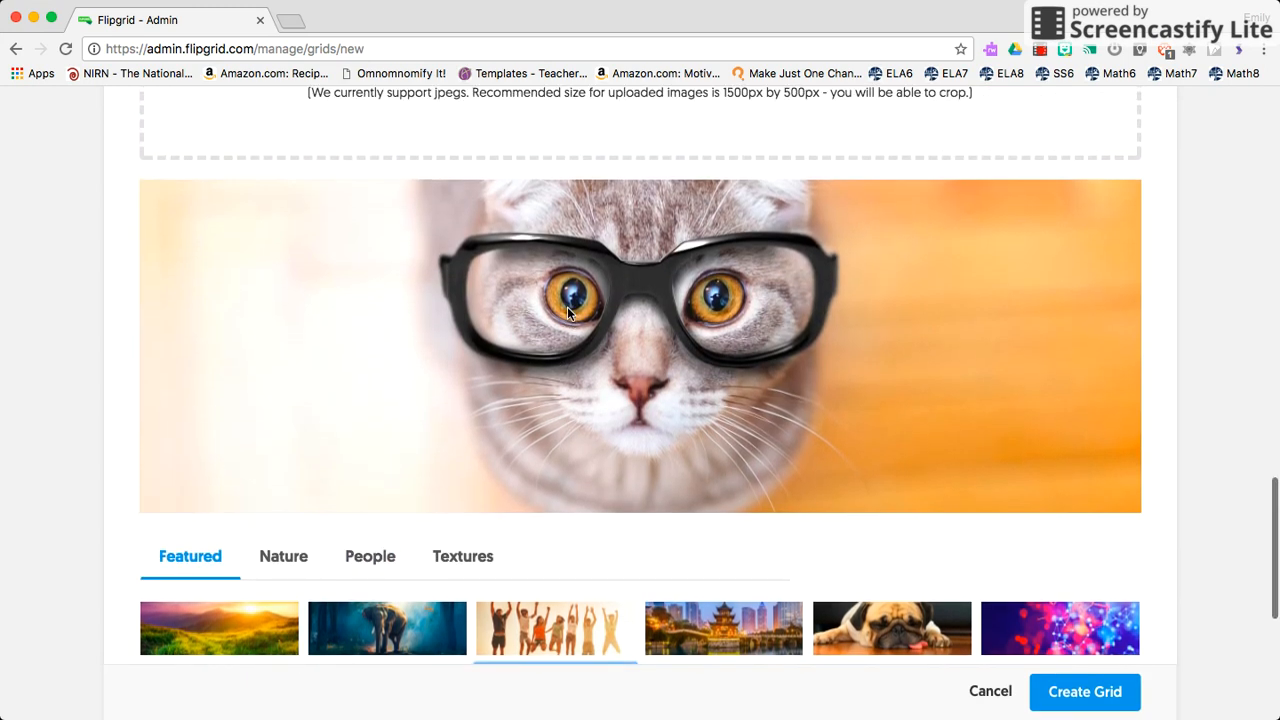
click(1086, 696)
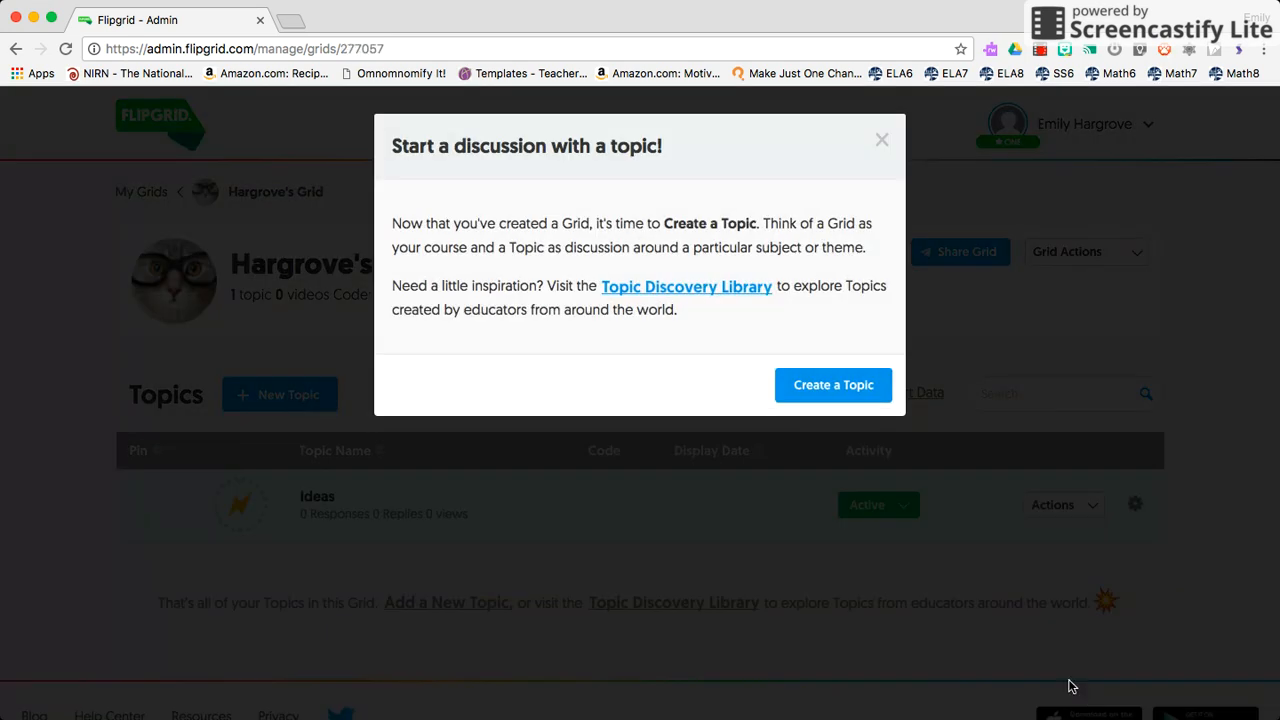
click(883, 141)
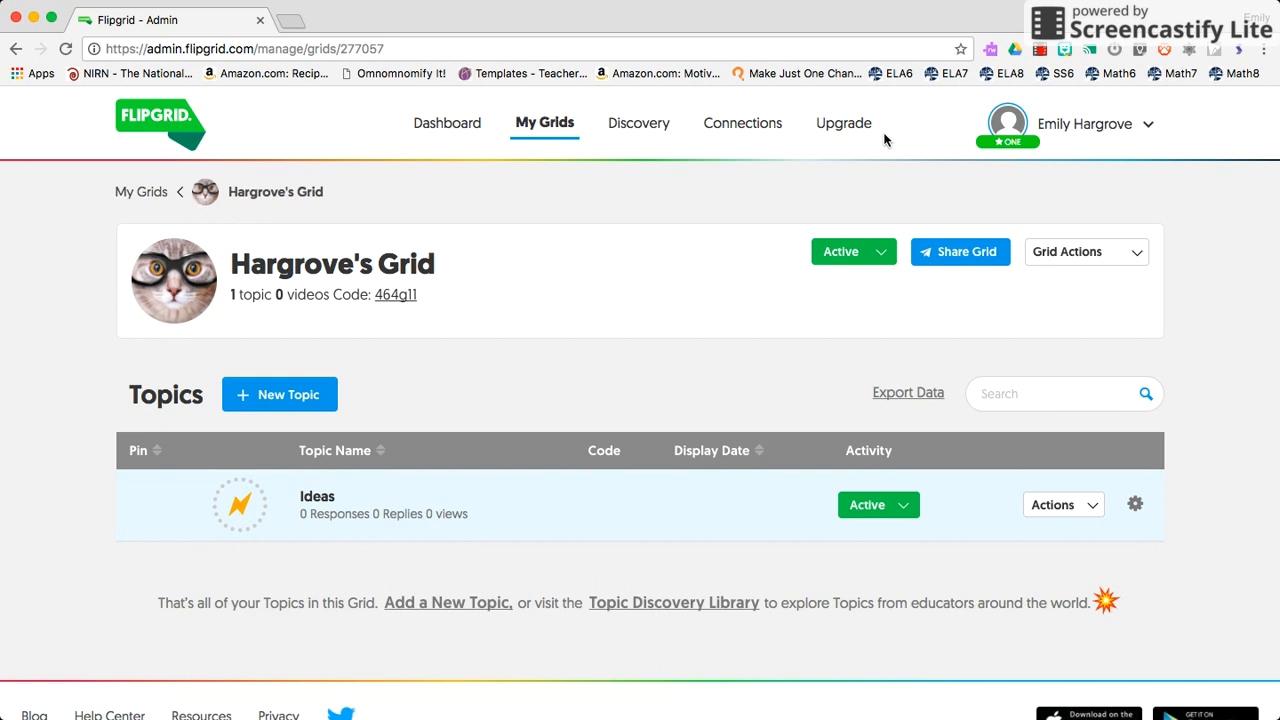
Start a new topic in the grid and title it "Test Topic for Youtube".
click(310, 402)
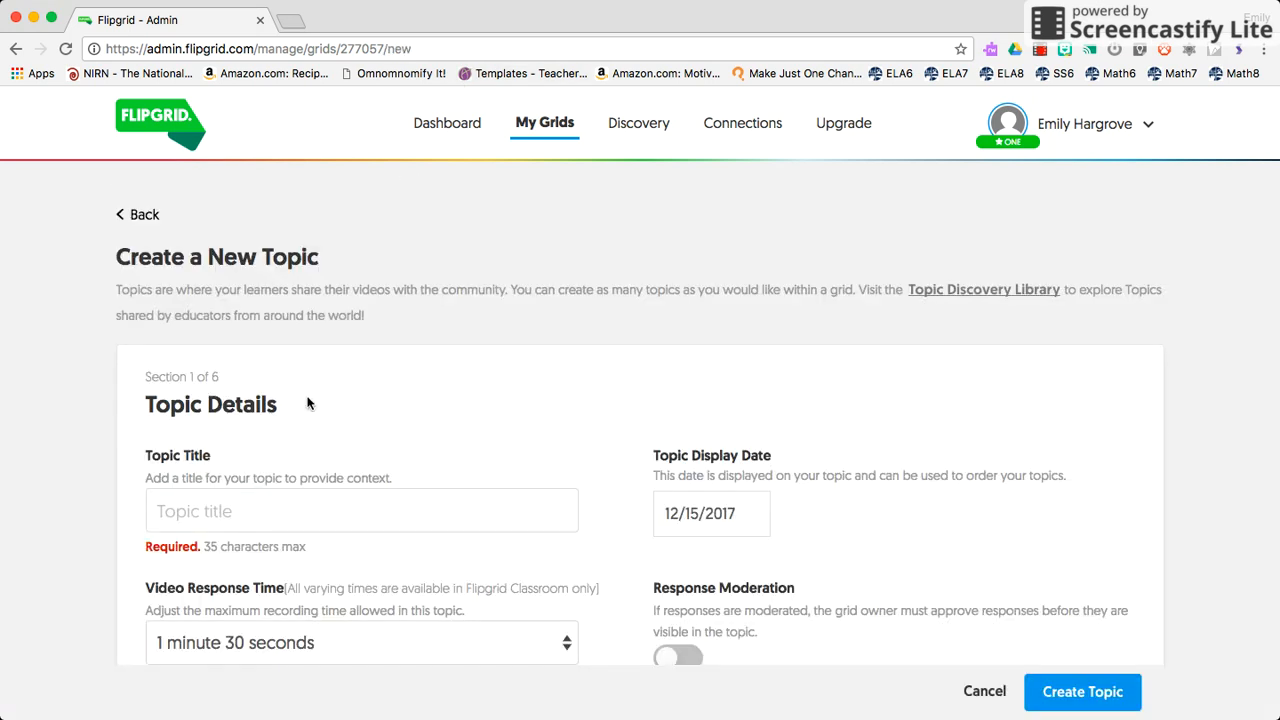
click(221, 515)
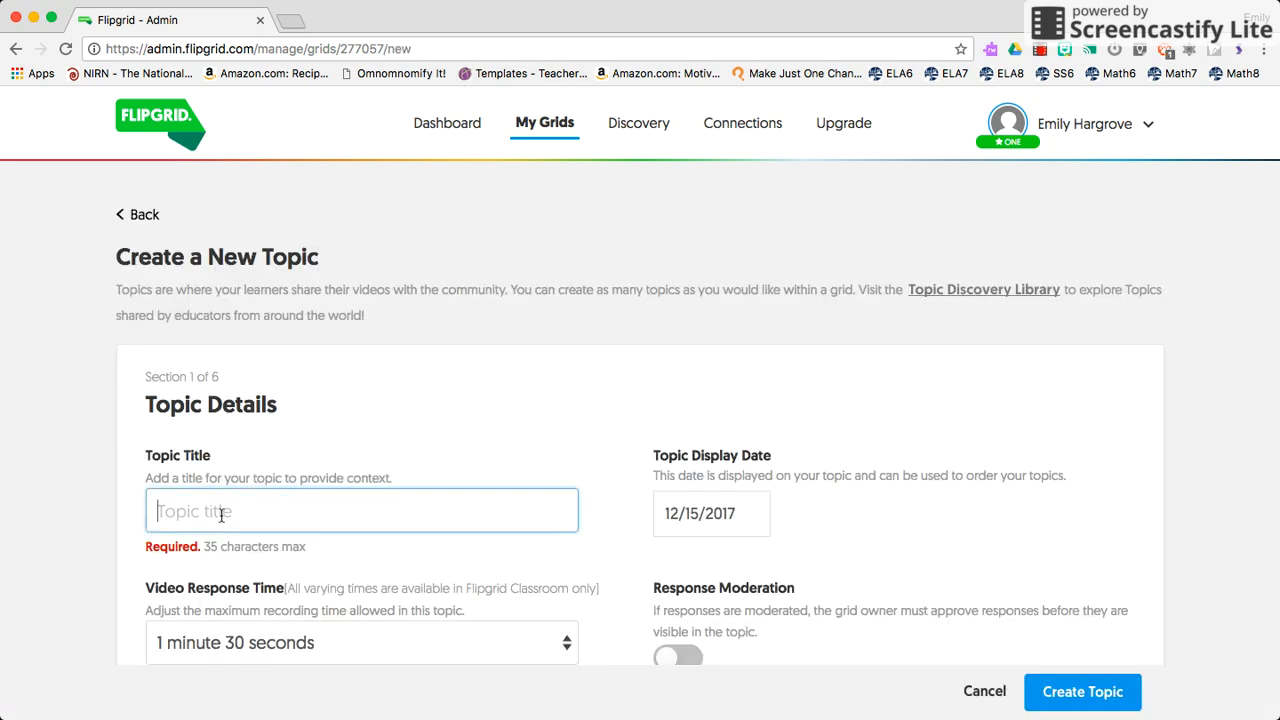
text(Test Topic for Yout)
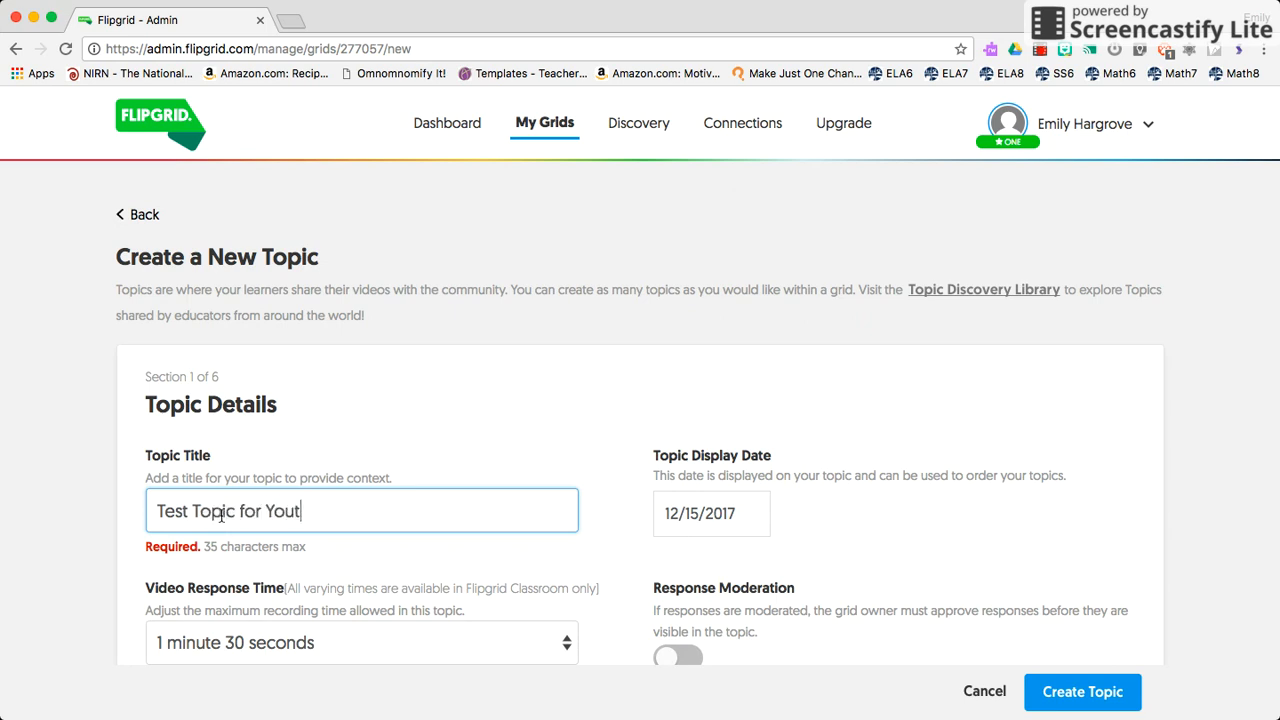
text(ube)
scroll(603, 447, down, 1)
scroll(602, 447, down, 5)
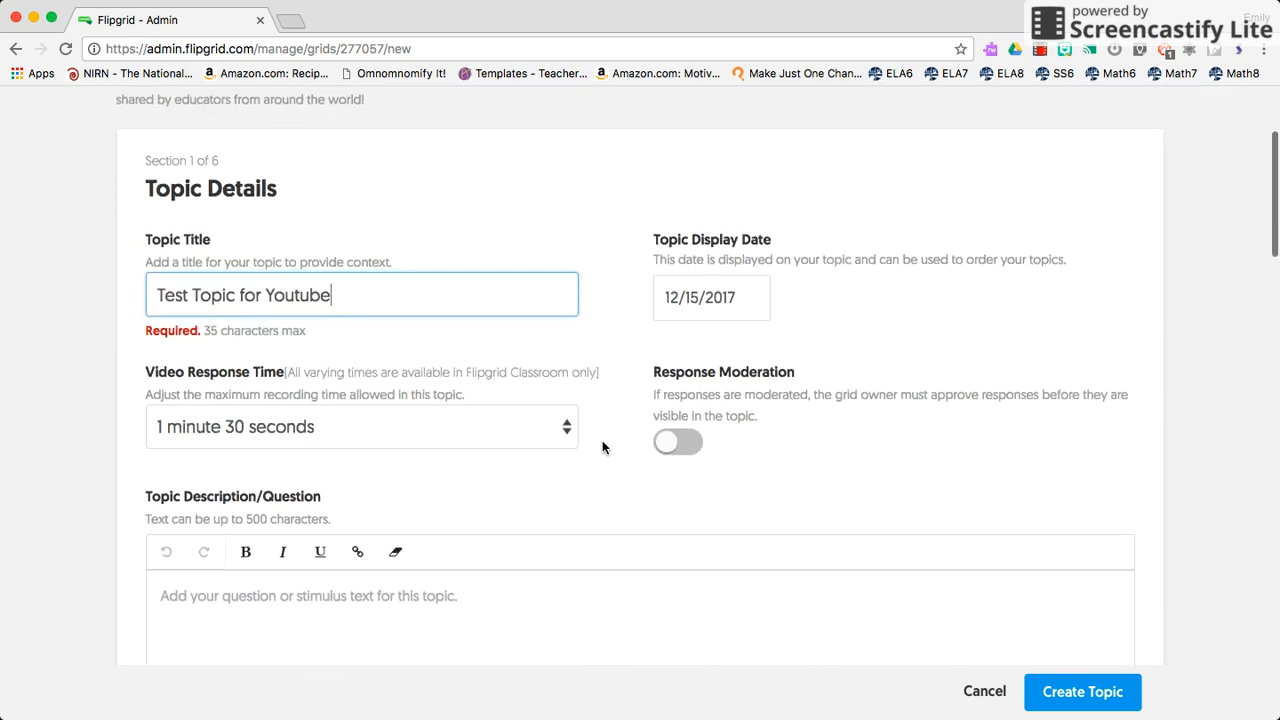
key(Tab)
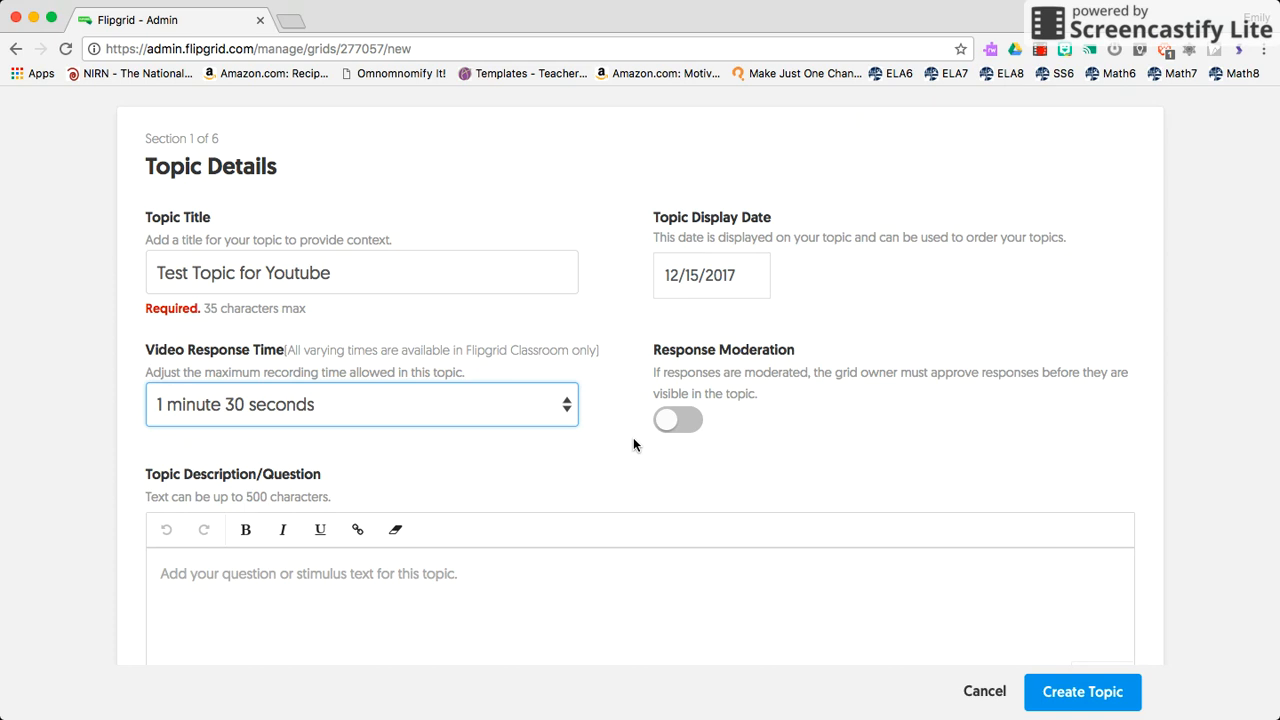
Enter the topic question "What is your favorite part about videoing responses to questions?".
scroll(473, 590, down, 3)
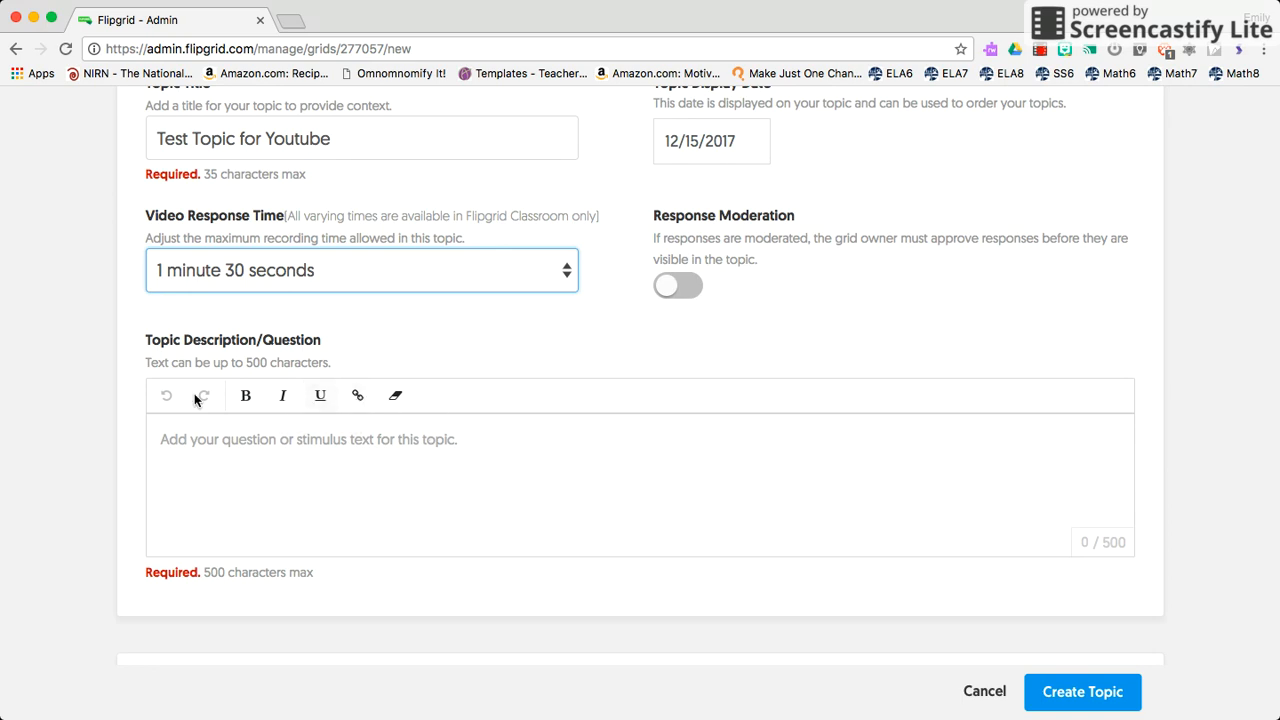
click(340, 441)
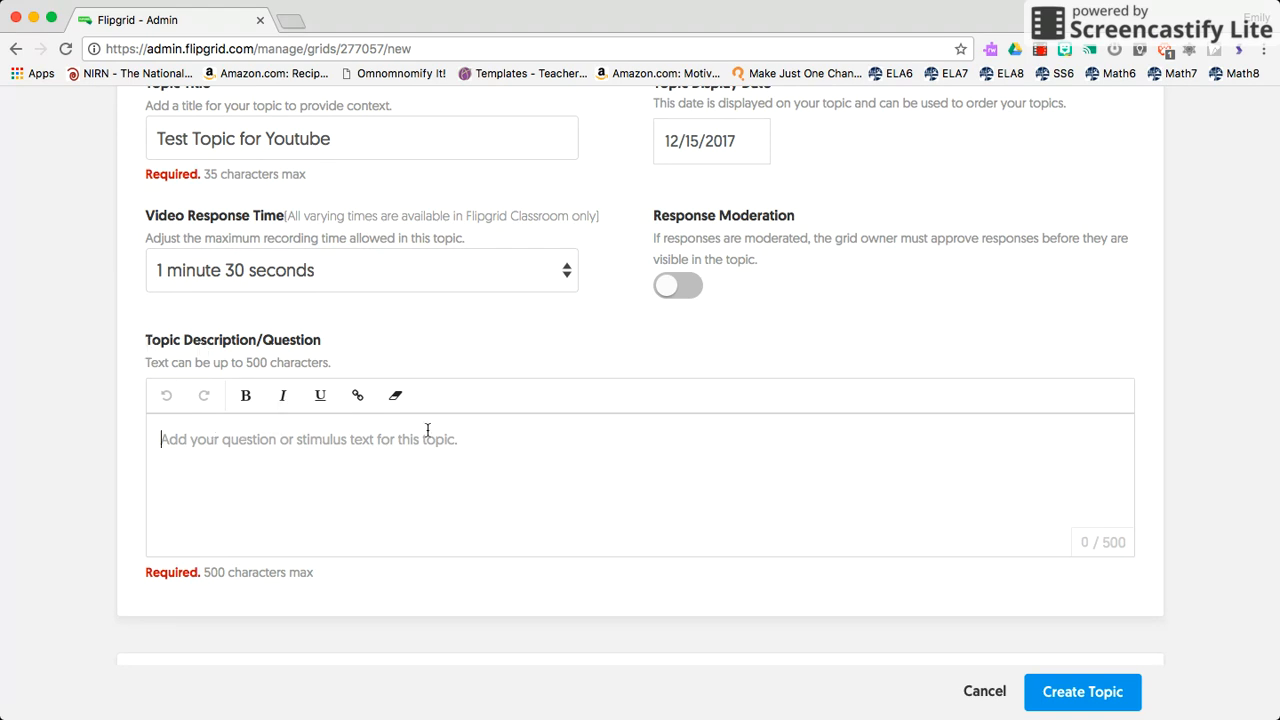
scroll(289, 440, down, 3)
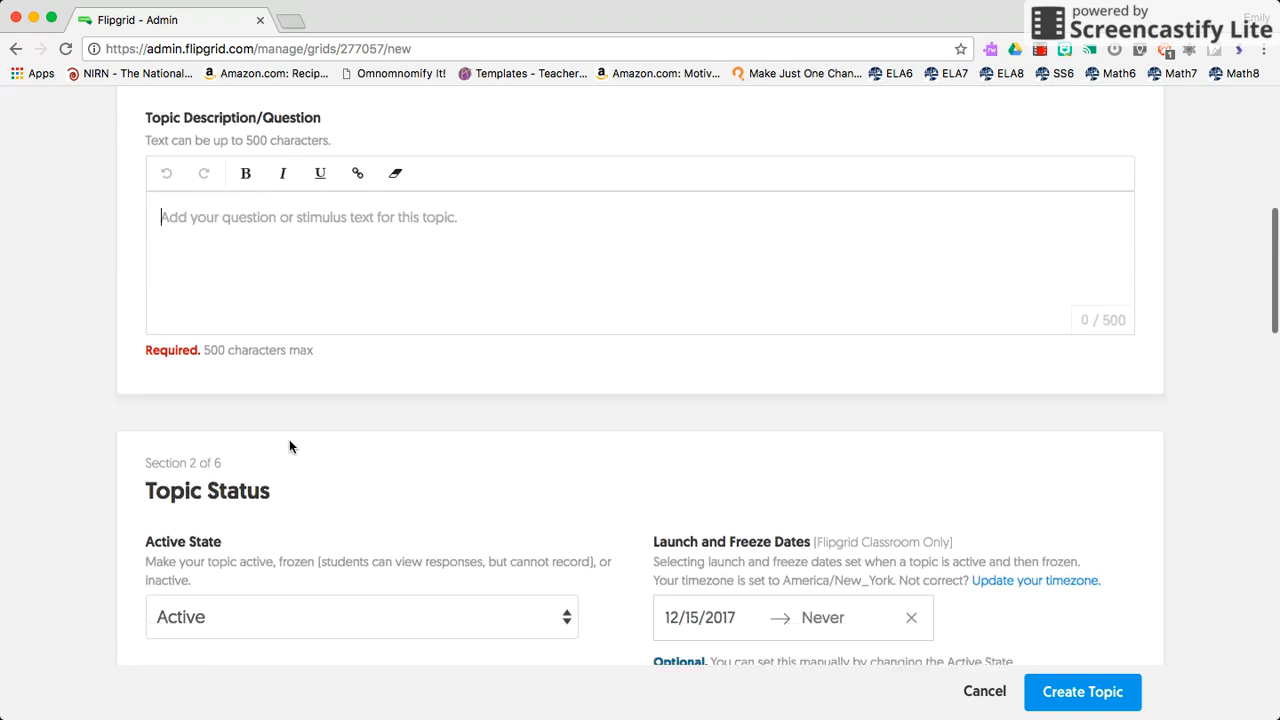
scroll(289, 440, up, 2)
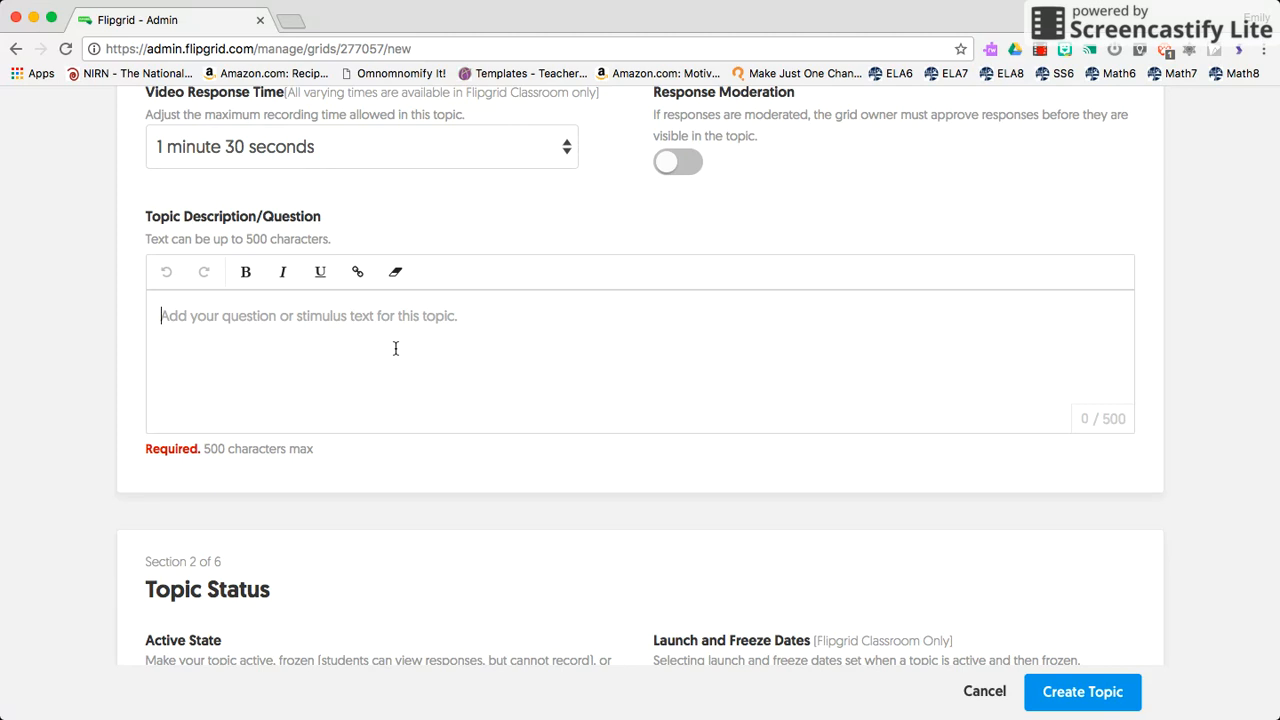
text(What is your favorite part about videoing responses to questions?)
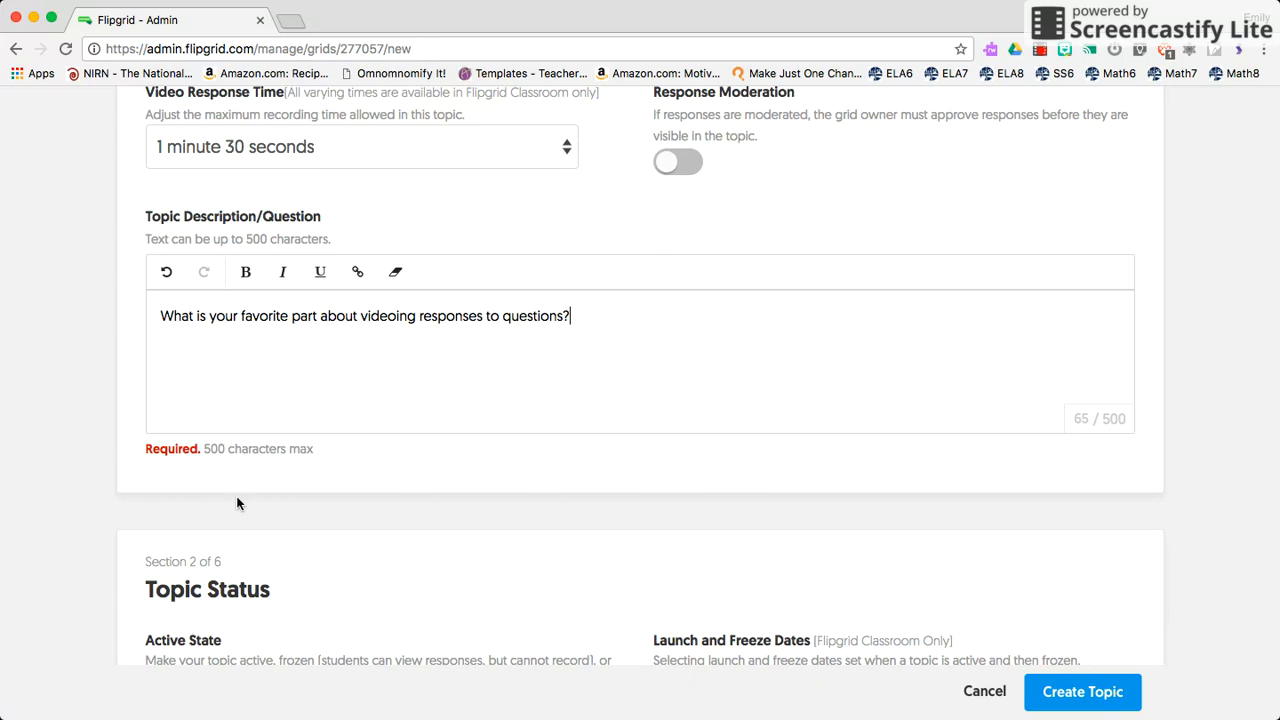
Review the new topic's status, resources, attachment, response features and feedback settings, keeping the defaults.
scroll(371, 470, down, 2)
scroll(371, 470, down, 1)
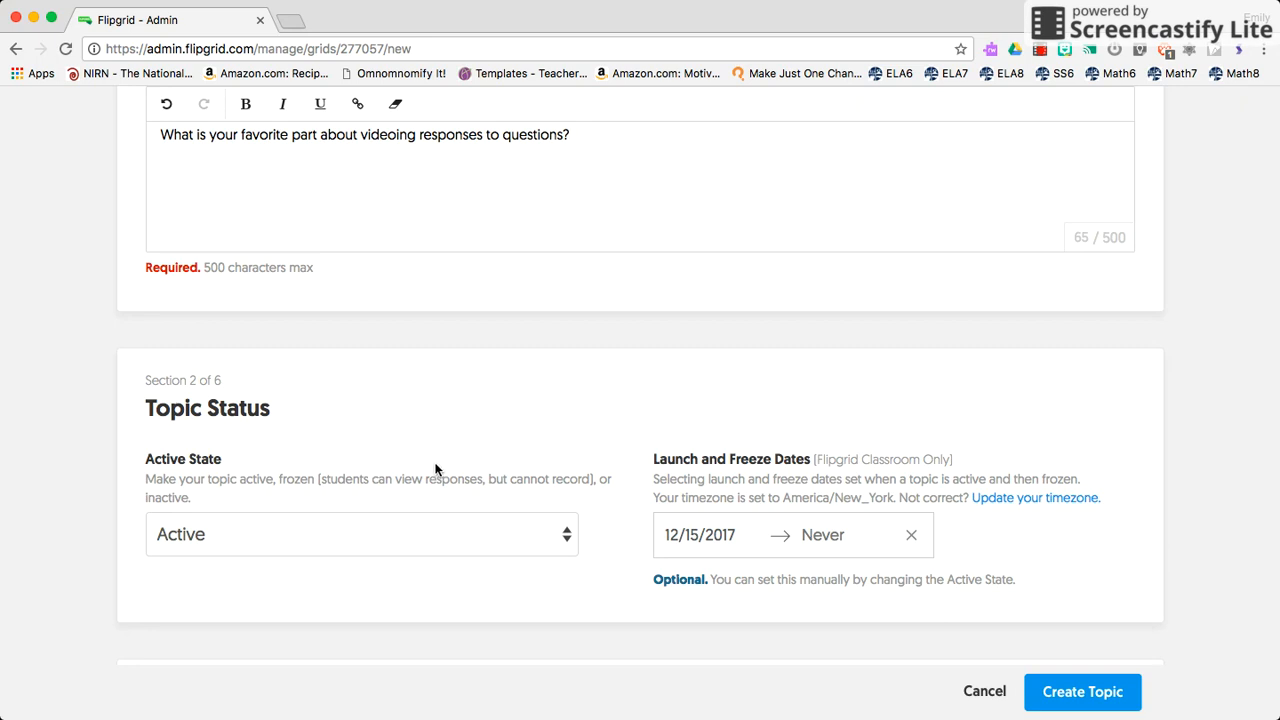
scroll(435, 469, down, 1)
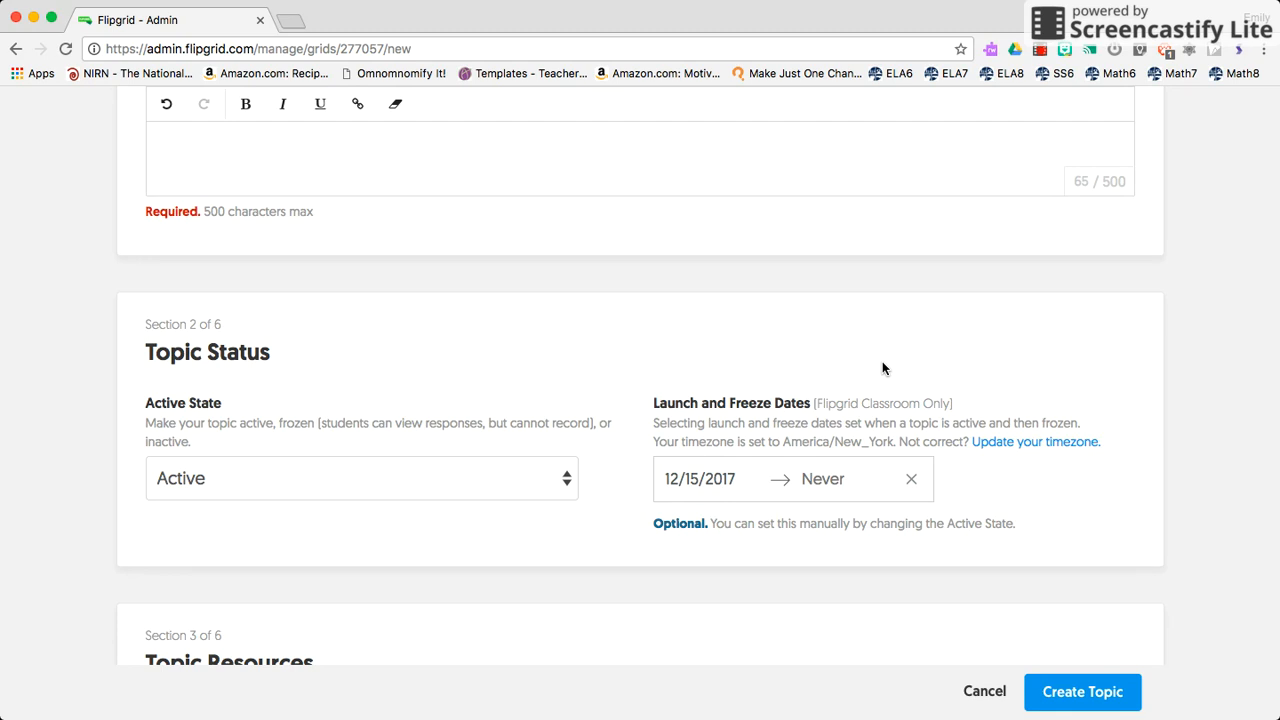
scroll(882, 368, down, 5)
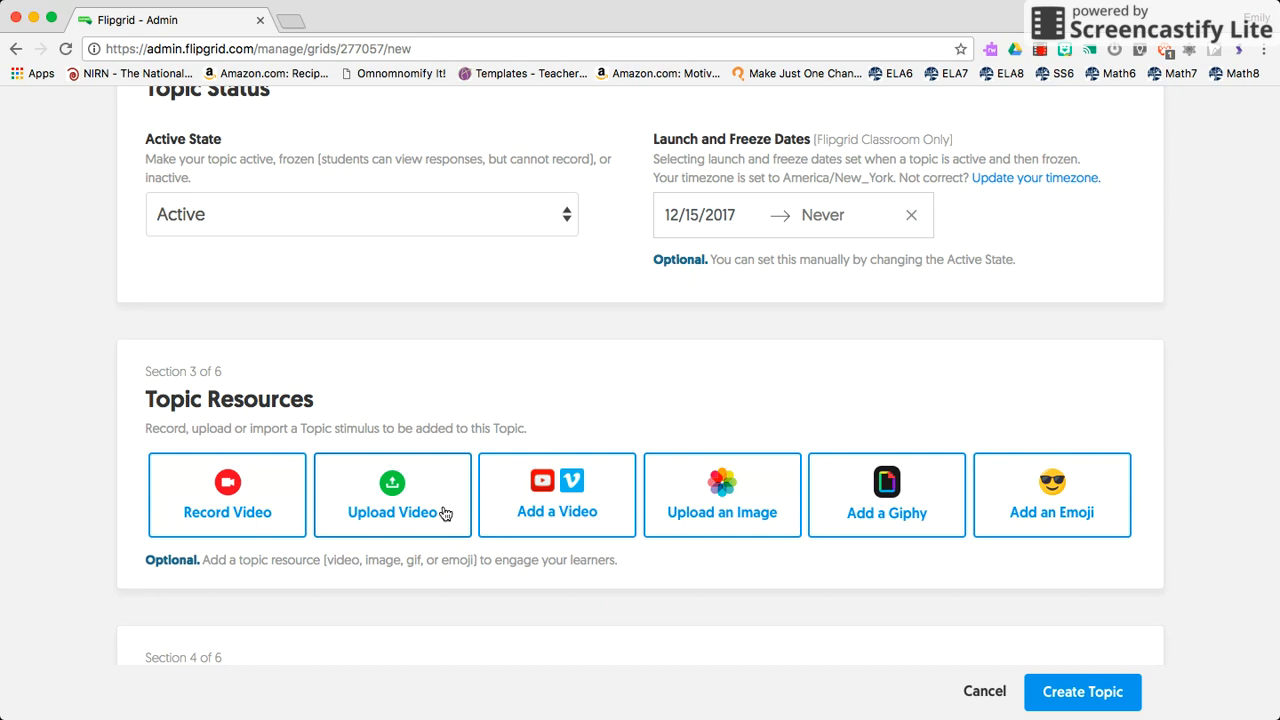
scroll(445, 513, down, 8)
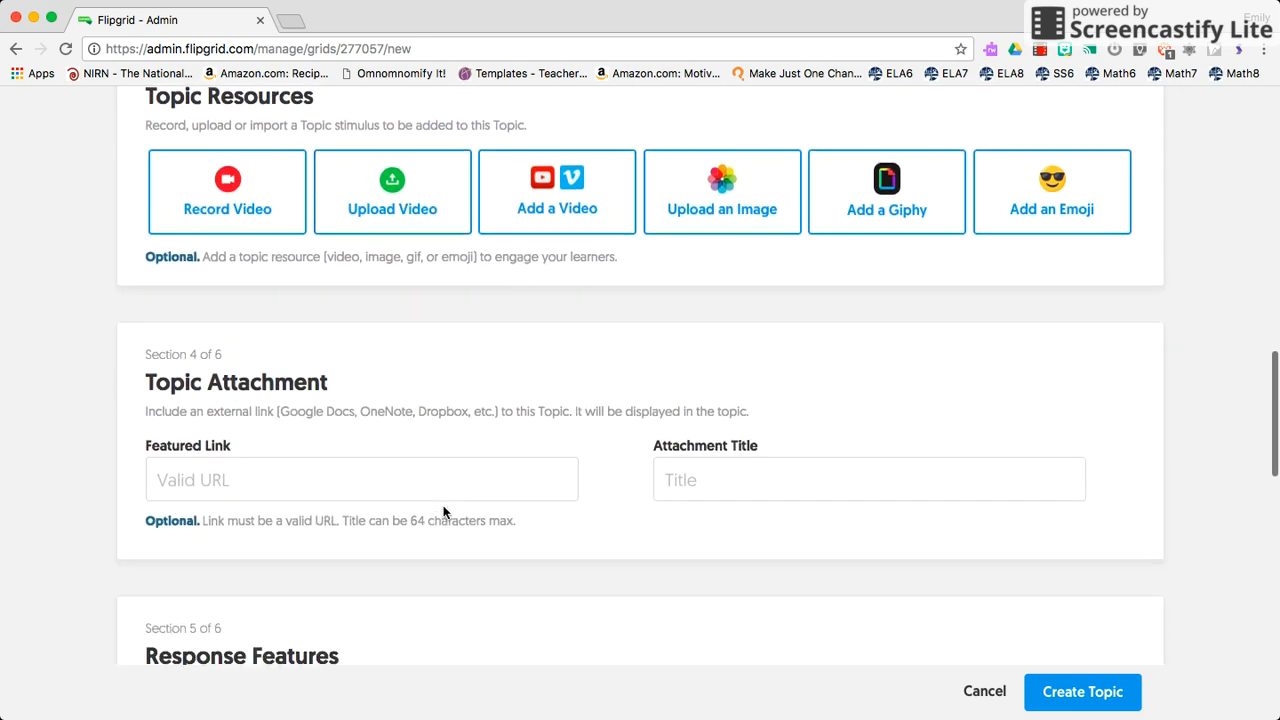
scroll(445, 513, down, 2)
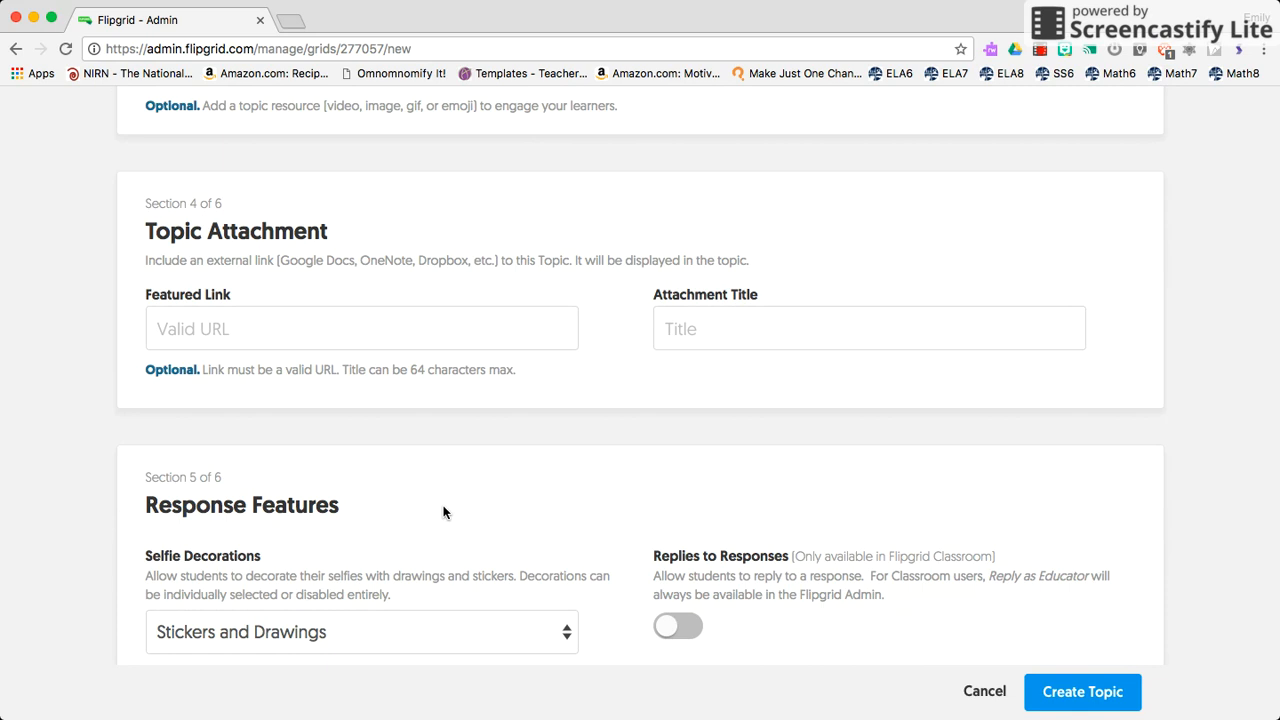
scroll(445, 513, down, 3)
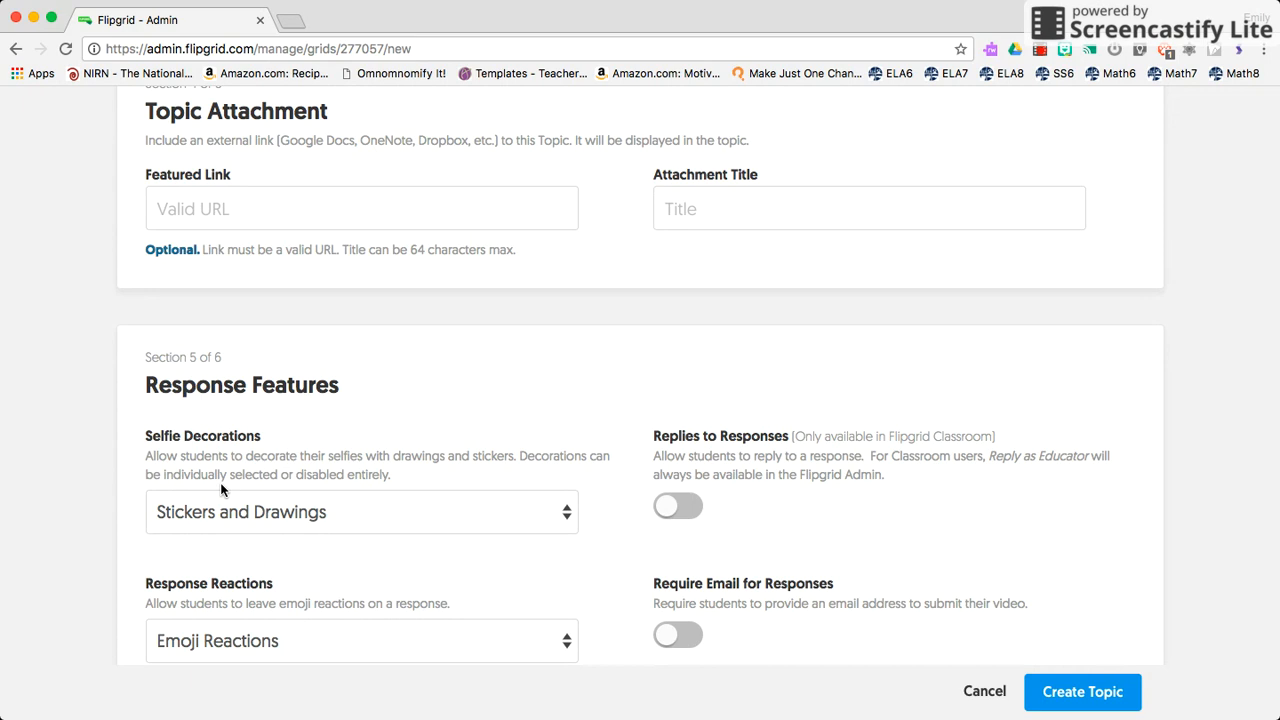
scroll(220, 488, down, 5)
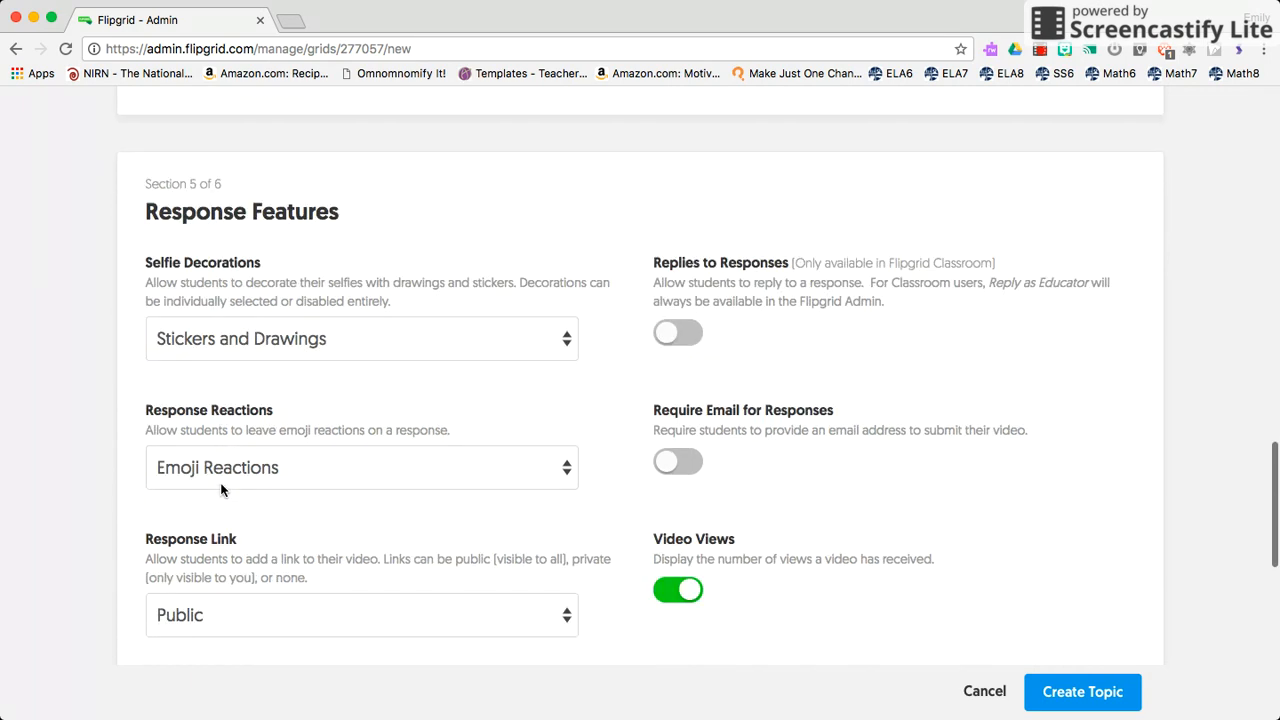
scroll(220, 488, down, 2)
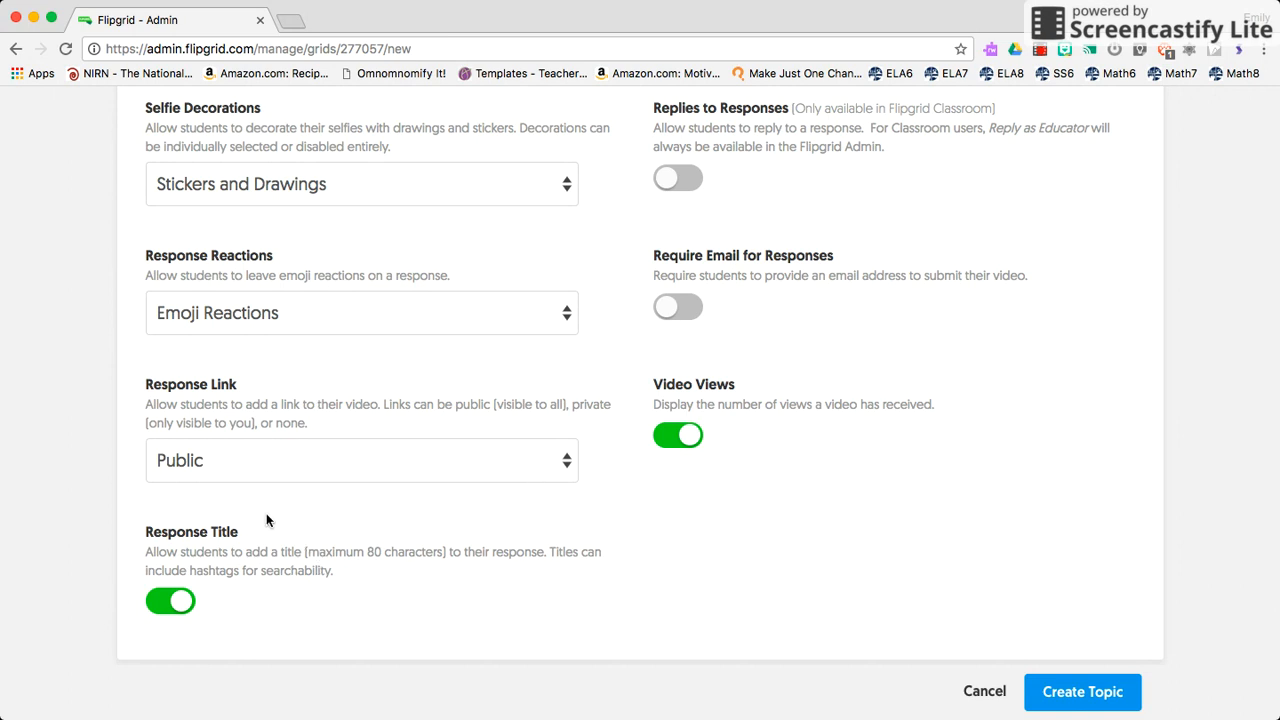
scroll(621, 517, down, 5)
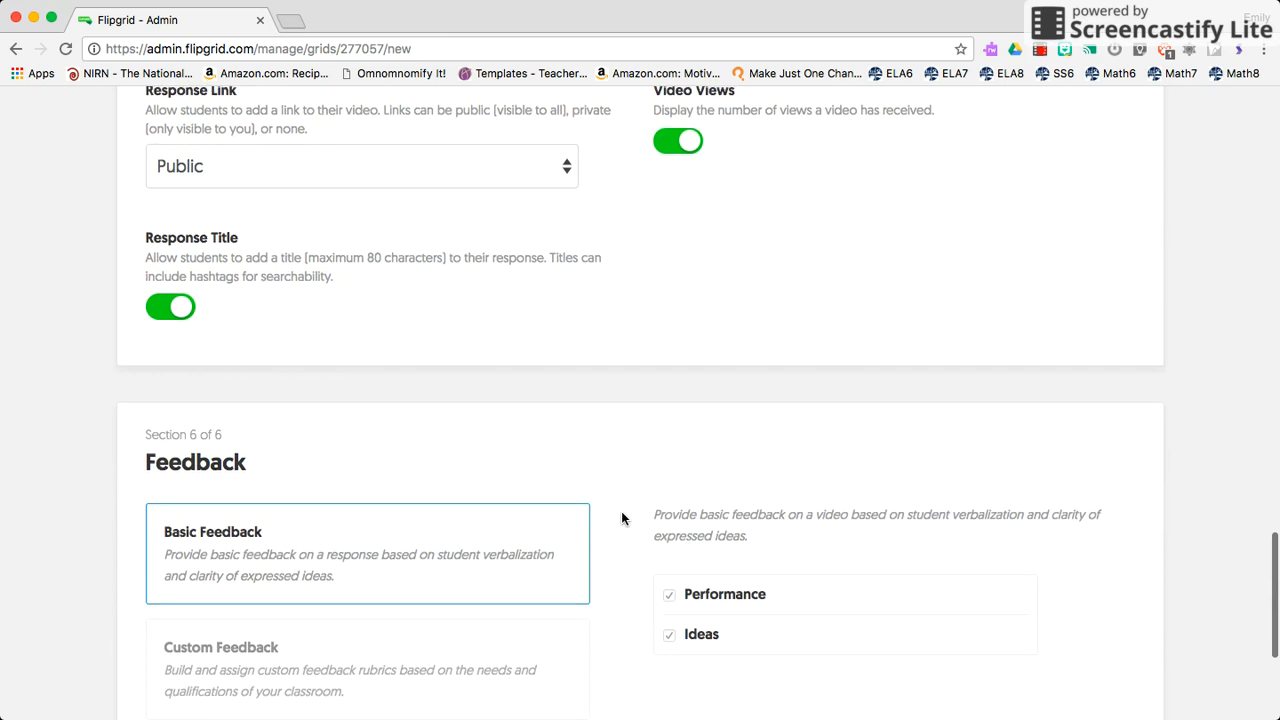
scroll(624, 520, up, 4)
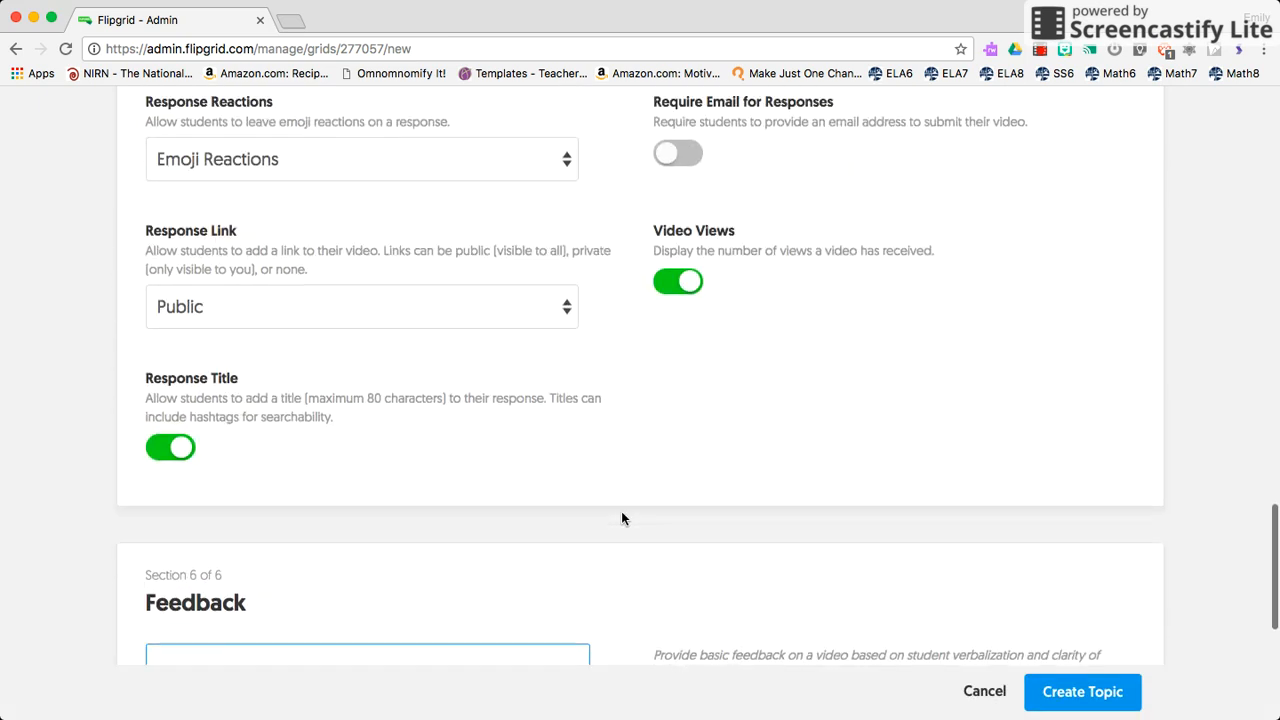
scroll(624, 520, down, 3)
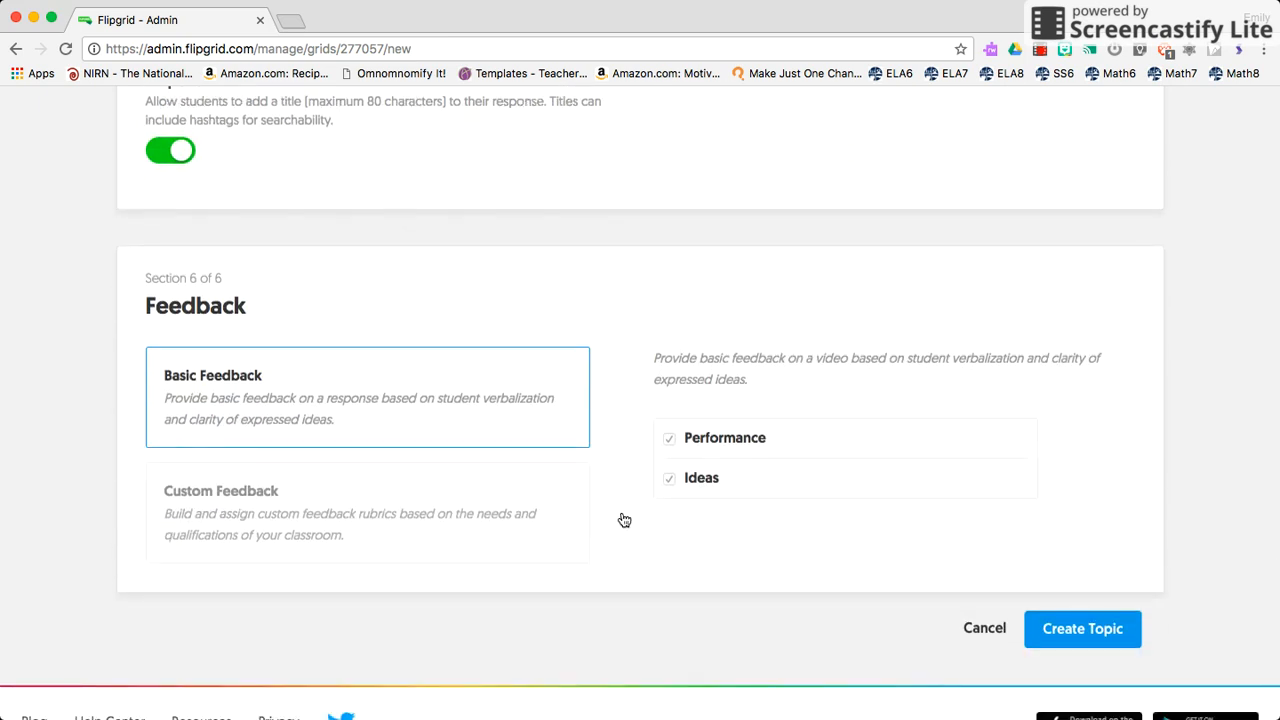
Create the topic, highlight the grid code in the success message and dismiss the message.
click(1098, 630)
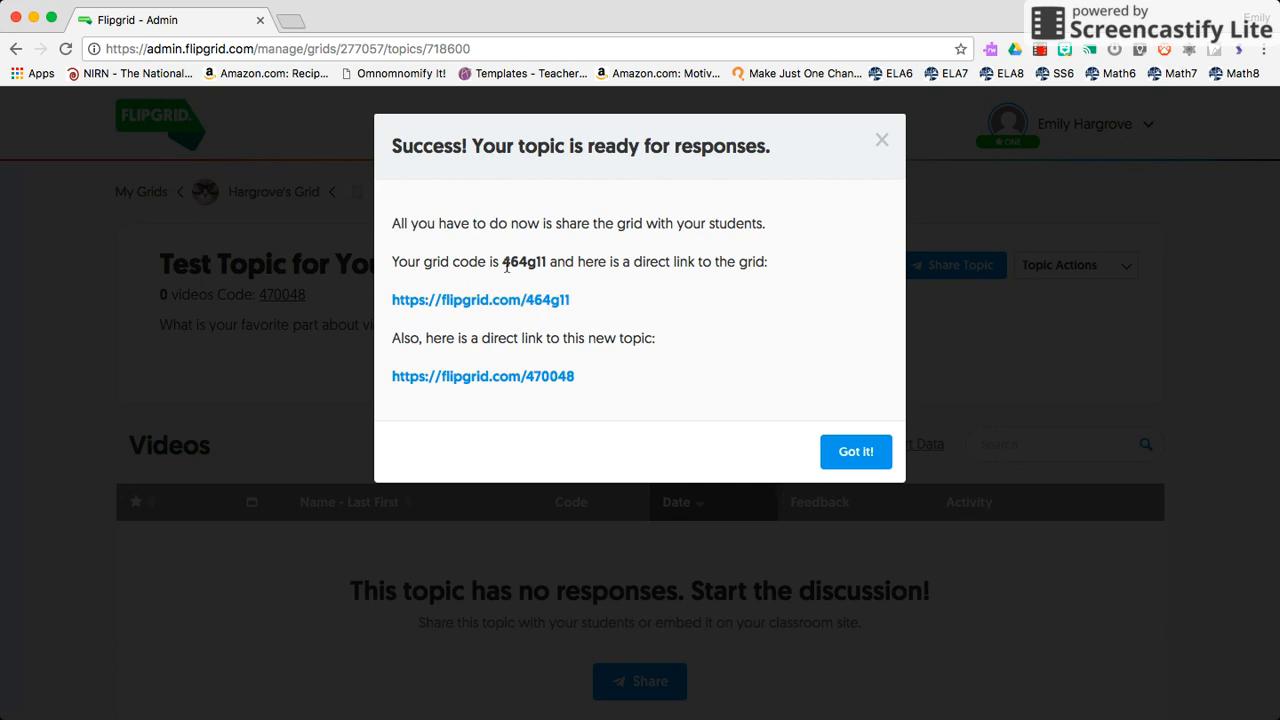
drag(502, 262, 545, 260)
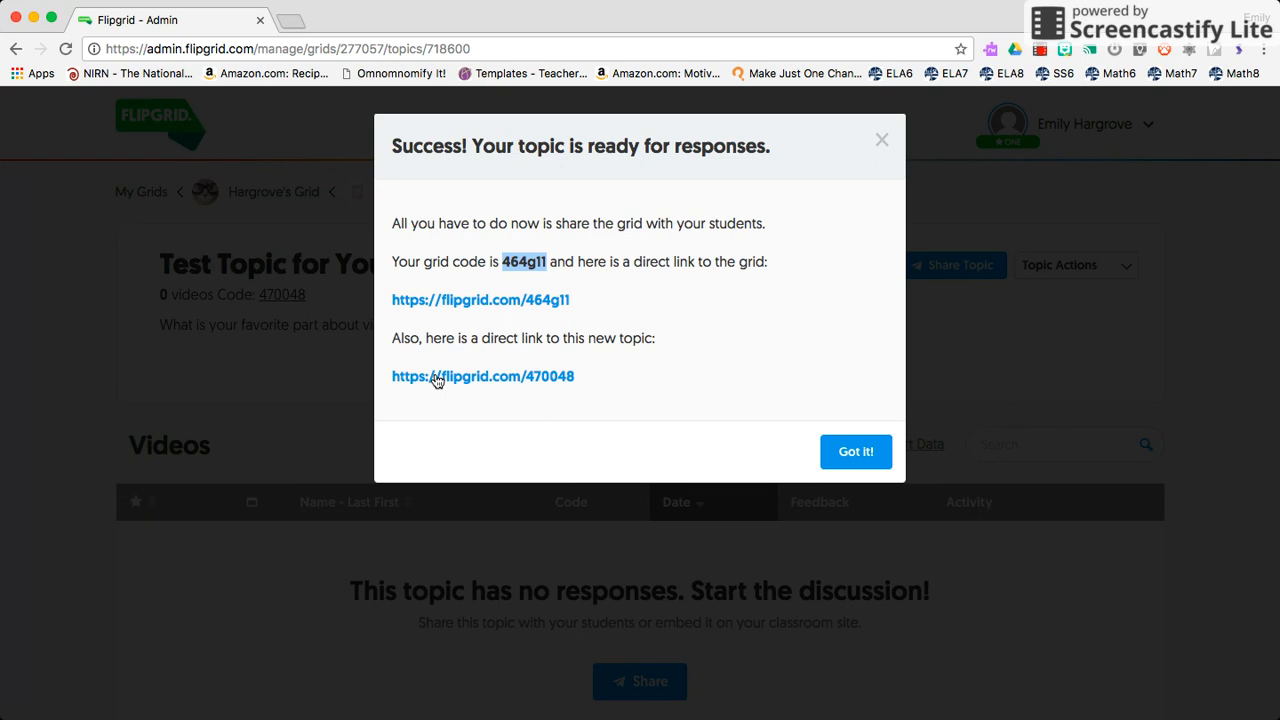
click(880, 140)
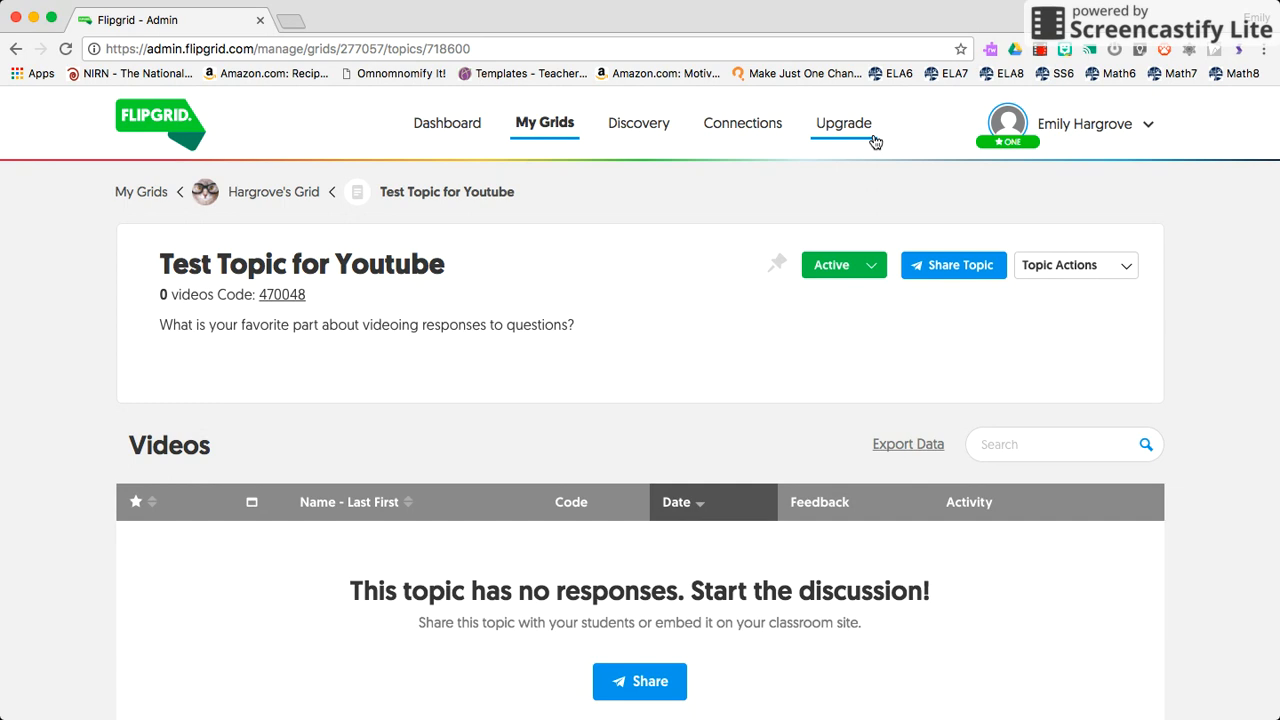
Examine the actions available for the new topic without choosing one.
scroll(578, 419, down, 2)
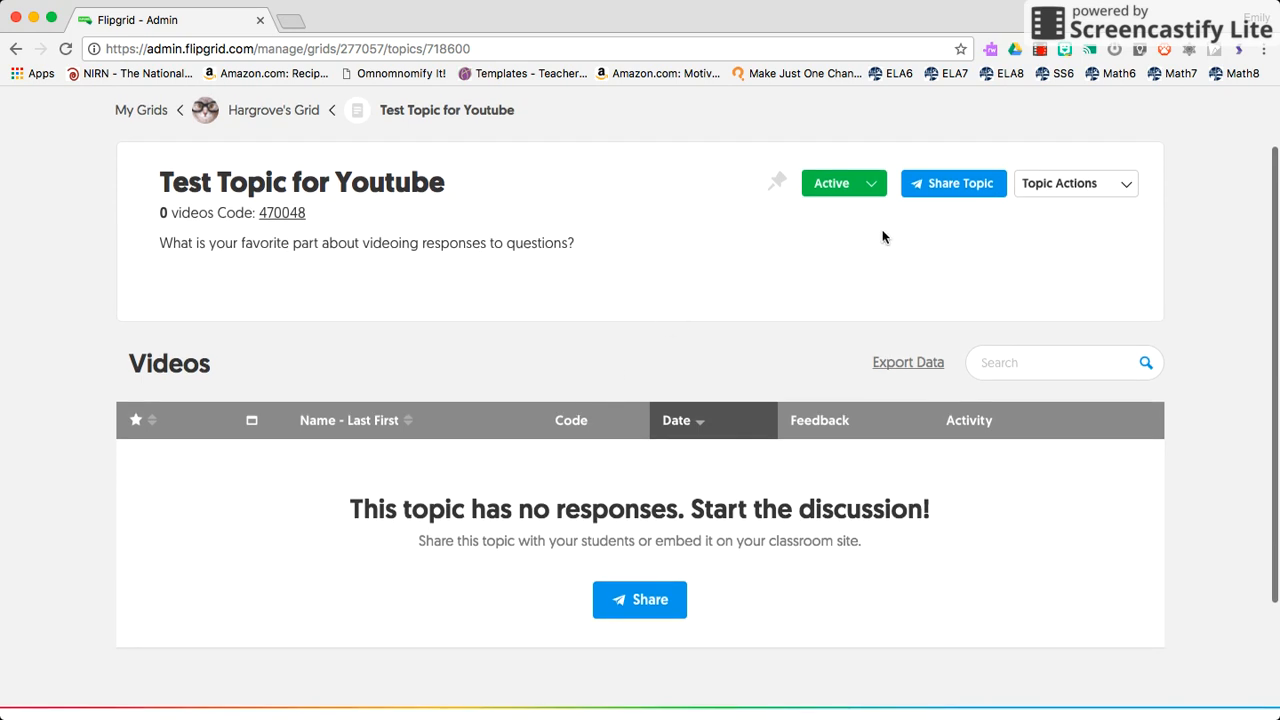
click(1121, 188)
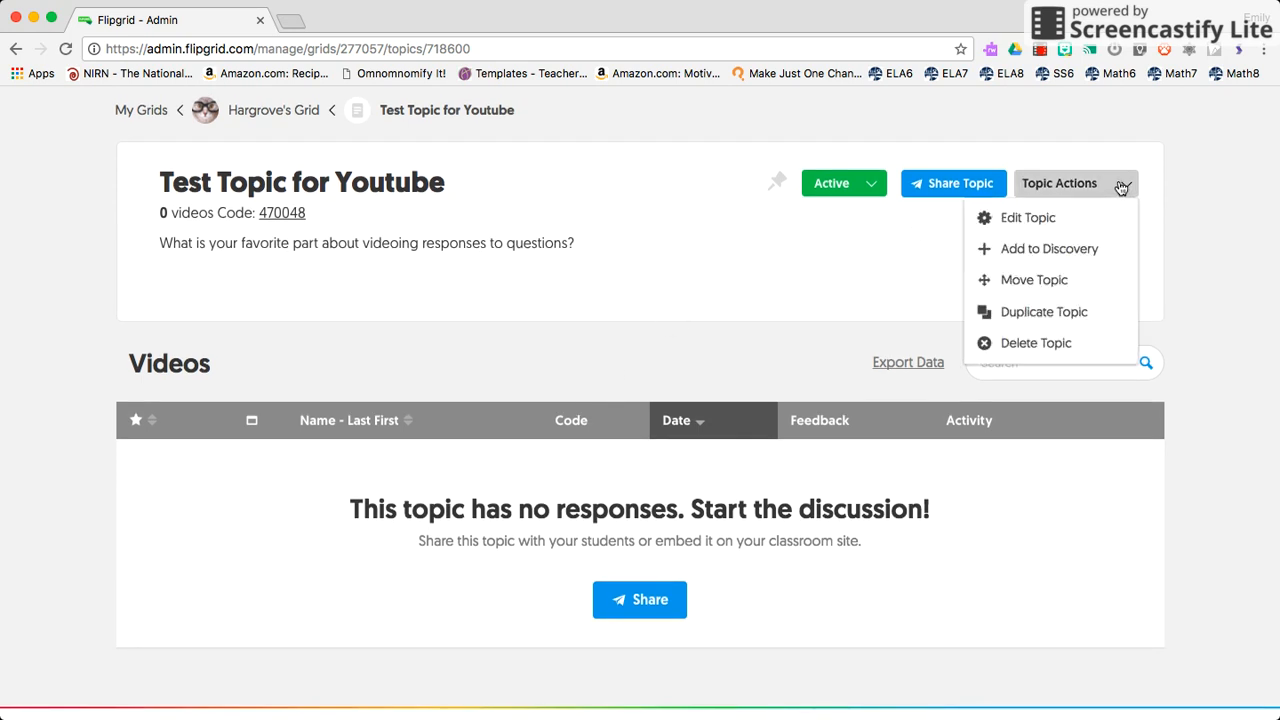
click(823, 308)
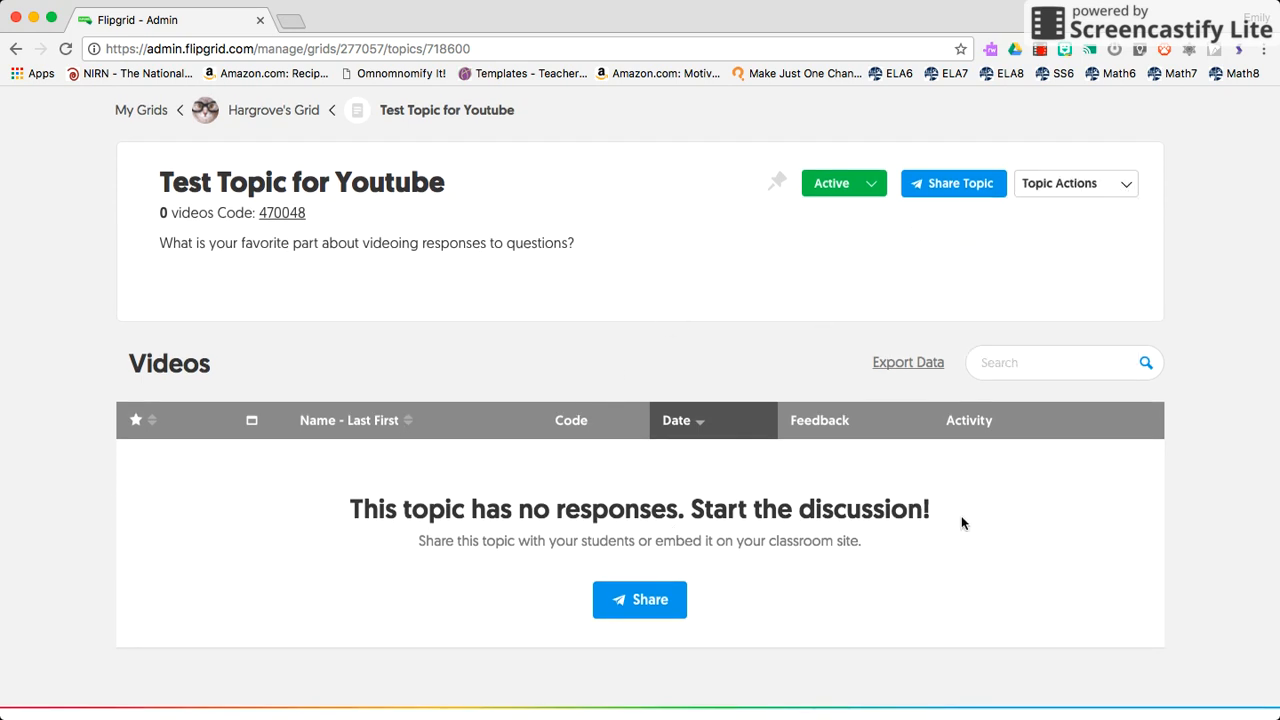
click(1104, 181)
click(780, 323)
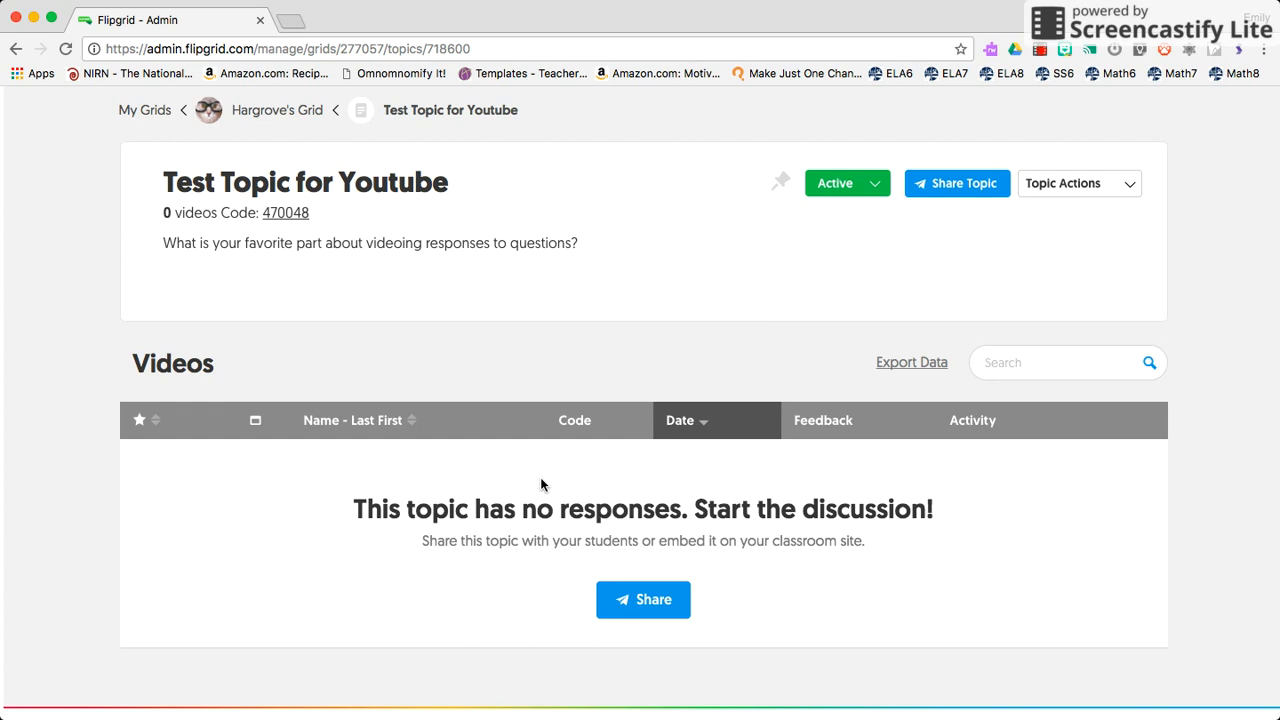
Examine the topic's status options and leave it set to Active.
click(871, 190)
click(871, 190)
click(871, 190)
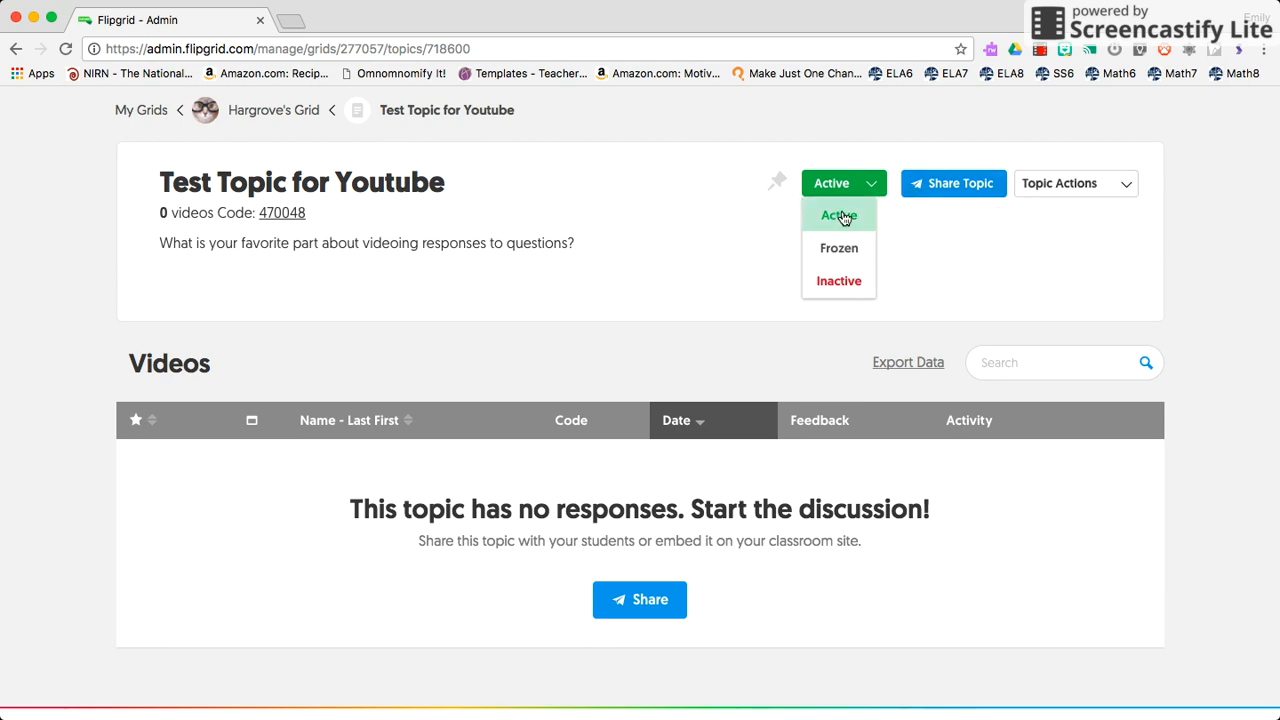
click(1000, 287)
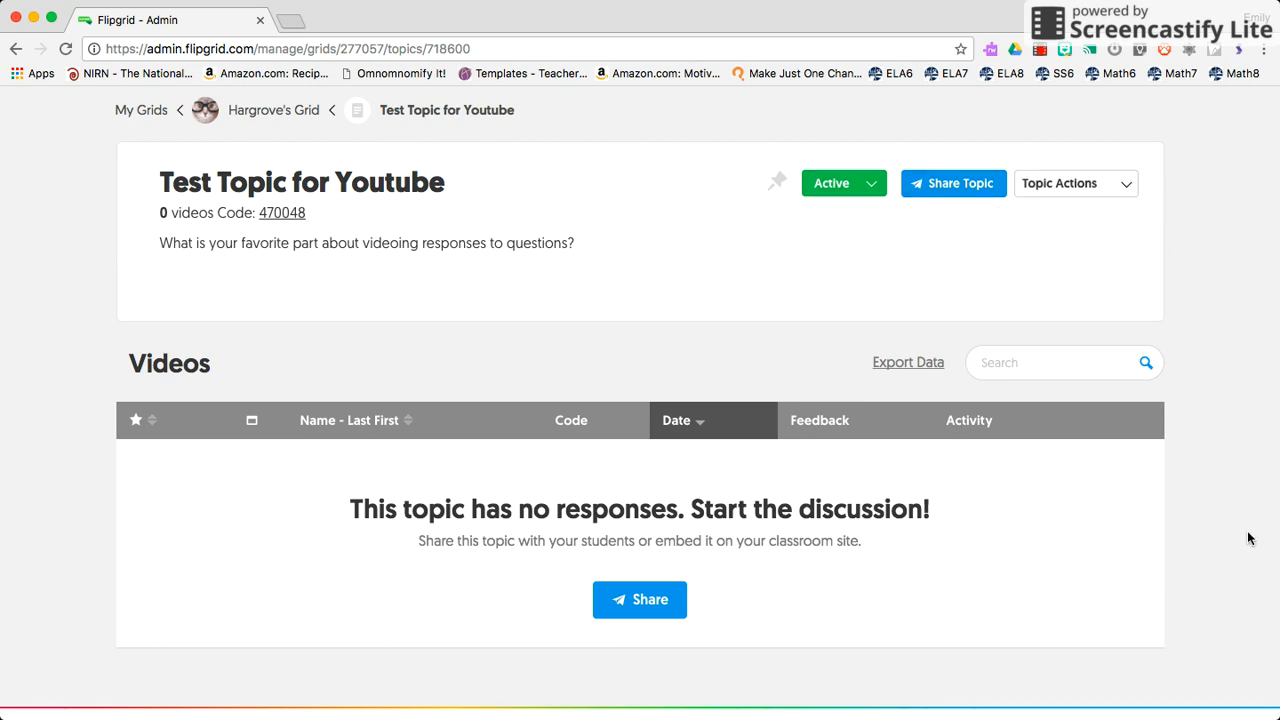